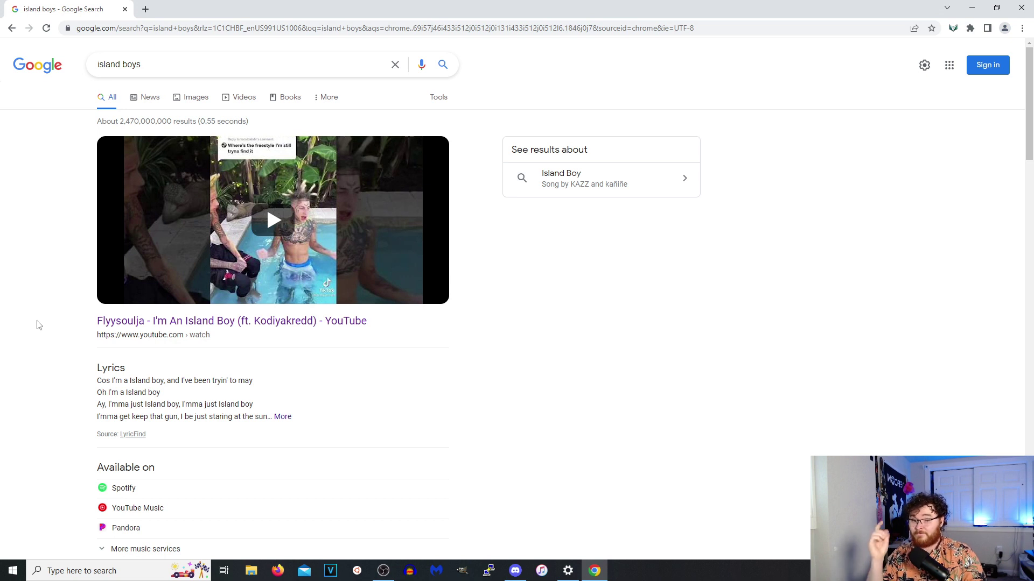
Open the Vortimo UI from the extension menu to review data captured from the island boys search.
{"action": "left_click", "coordinate": [951, 28]}
{"action": "left_click", "coordinate": [846, 145]}
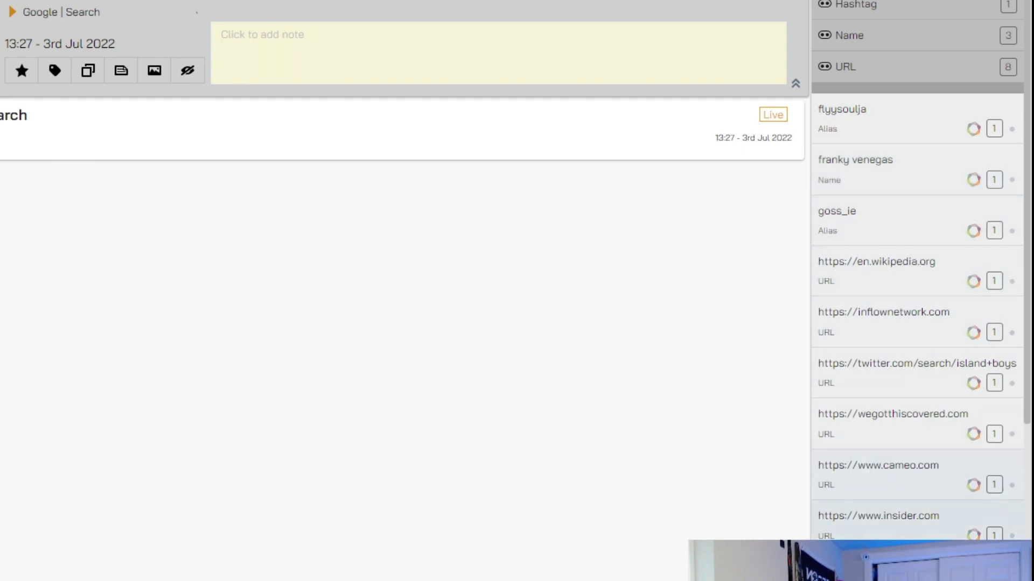
Filter Vortimo's captured data to the flyysoulja alias, then go back to the island boys results.
{"action": "scroll", "coordinate": [910, 468], "scroll_direction": "down", "scroll_amount": 2}
{"action": "scroll", "coordinate": [923, 458], "scroll_direction": "down", "scroll_amount": 3}
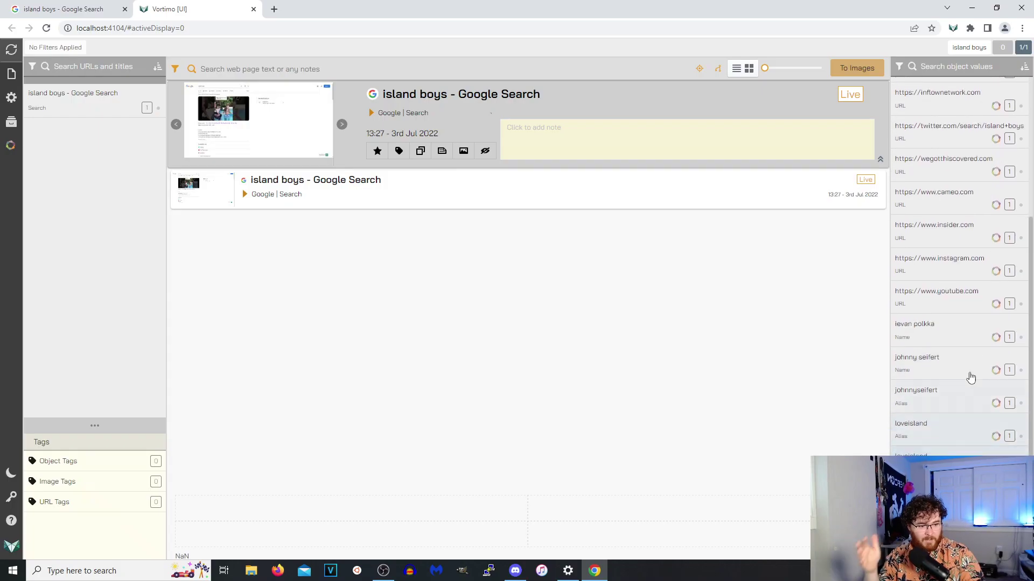
{"action": "scroll", "coordinate": [964, 323], "scroll_direction": "up", "scroll_amount": 5}
{"action": "left_click", "coordinate": [957, 186]}
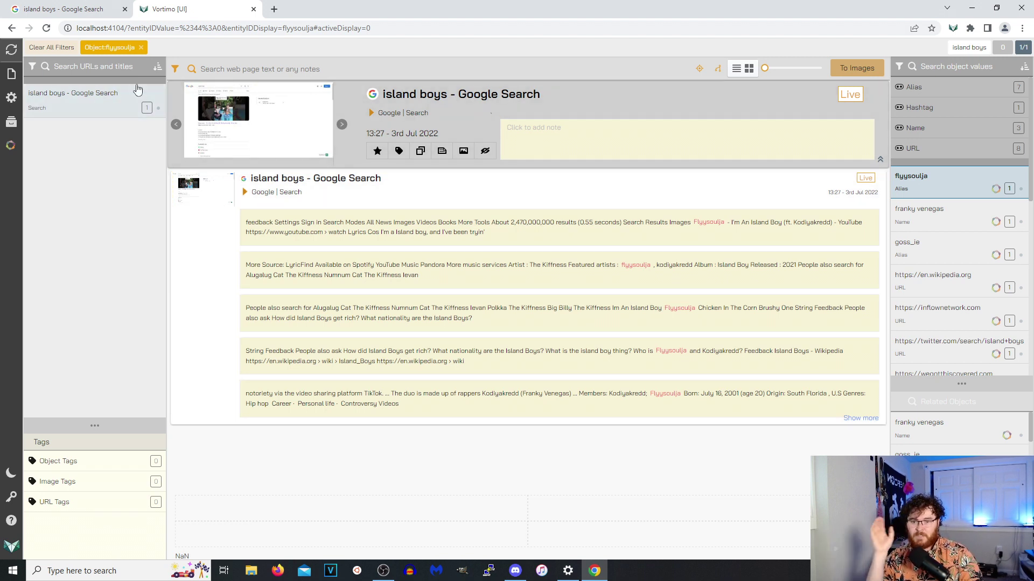
{"action": "left_click", "coordinate": [102, 9]}
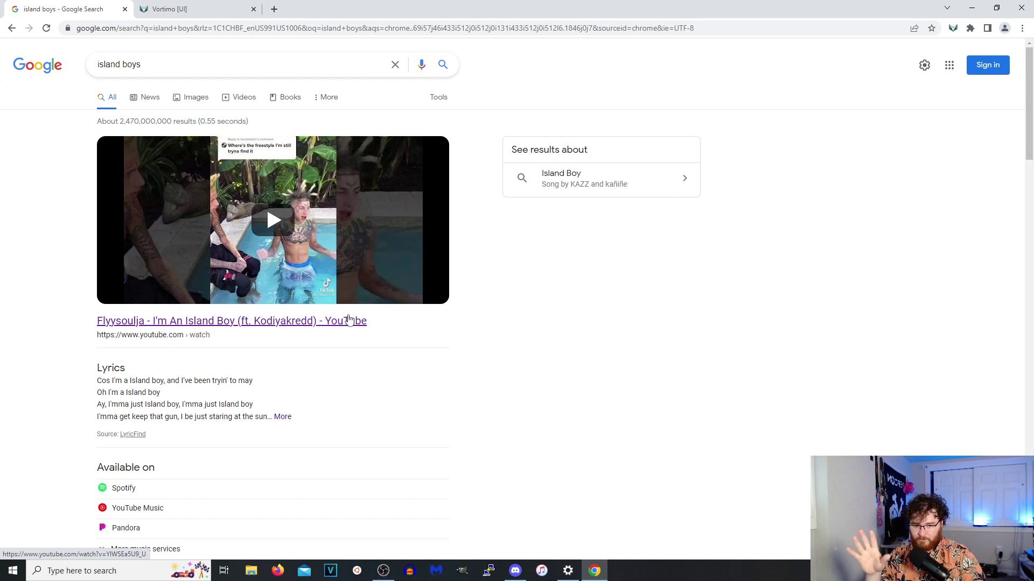
Play the Flyysoulja Island Boy video past the ad and Premium offer, then pause it.
{"action": "left_click", "coordinate": [344, 322]}
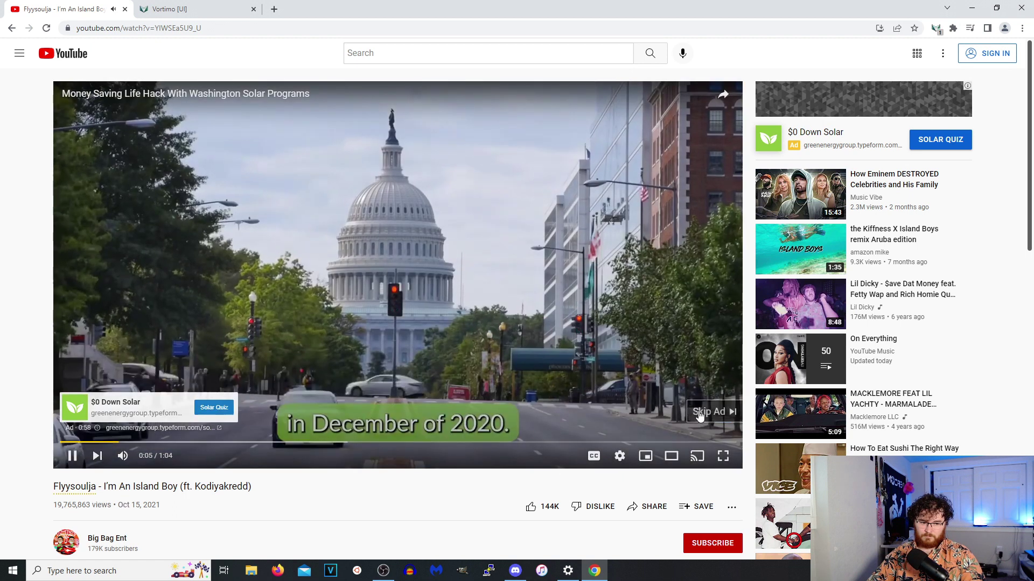
{"action": "left_click", "coordinate": [706, 408]}
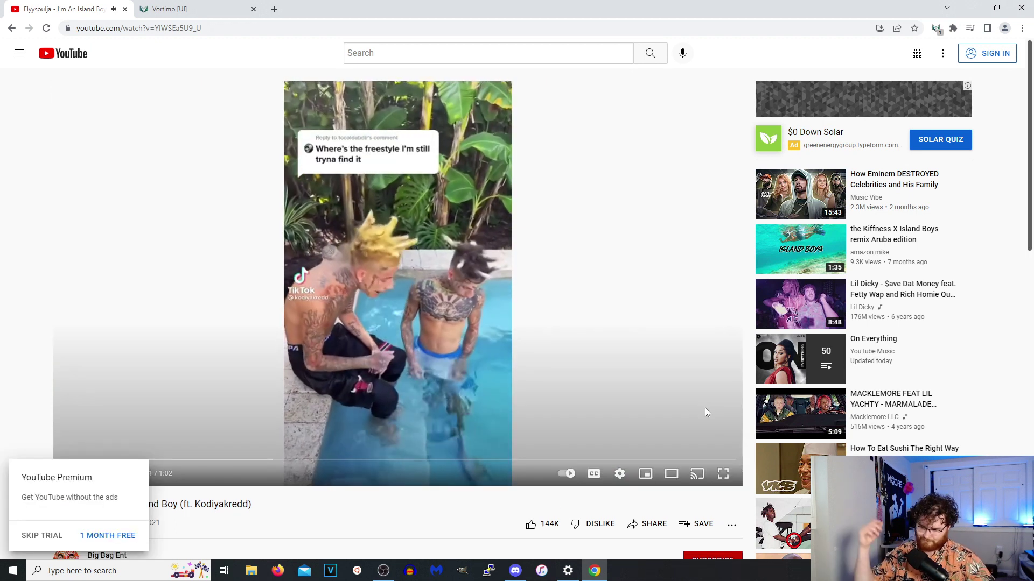
{"action": "left_click", "coordinate": [41, 535]}
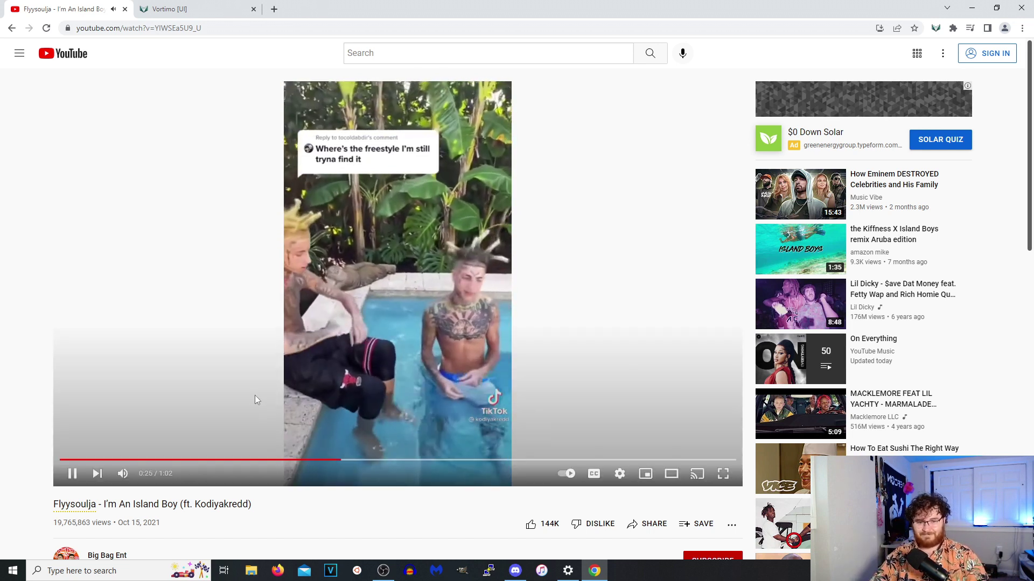
{"action": "left_click", "coordinate": [647, 269]}
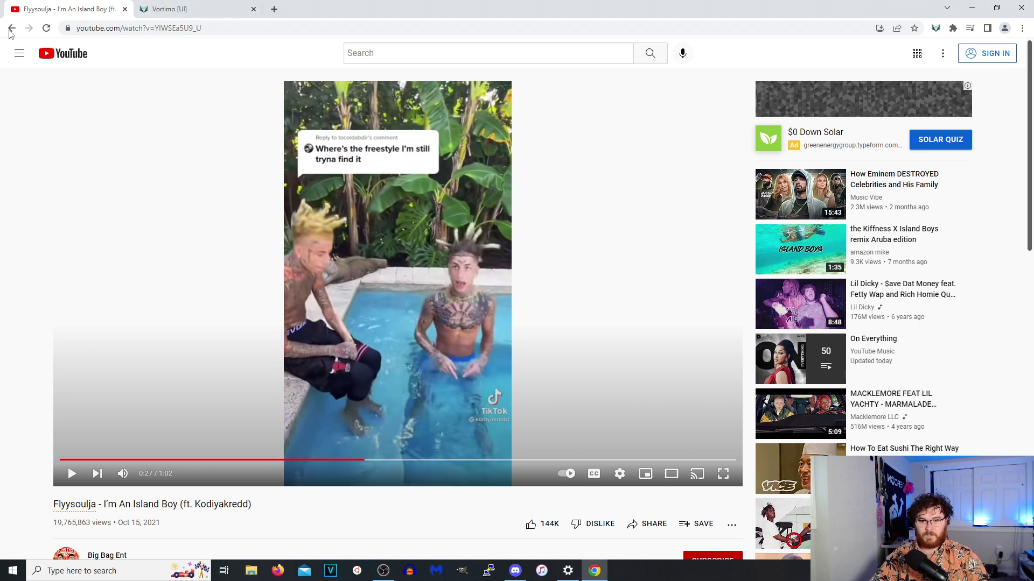
{"action": "scroll", "coordinate": [551, 408], "scroll_direction": "down", "scroll_amount": 3}
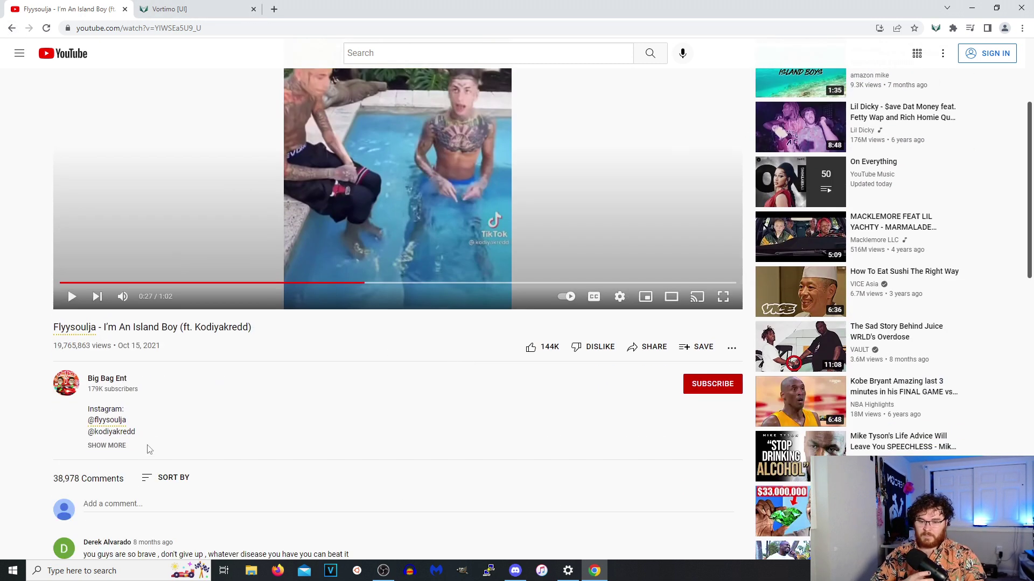
{"action": "left_click", "coordinate": [106, 446]}
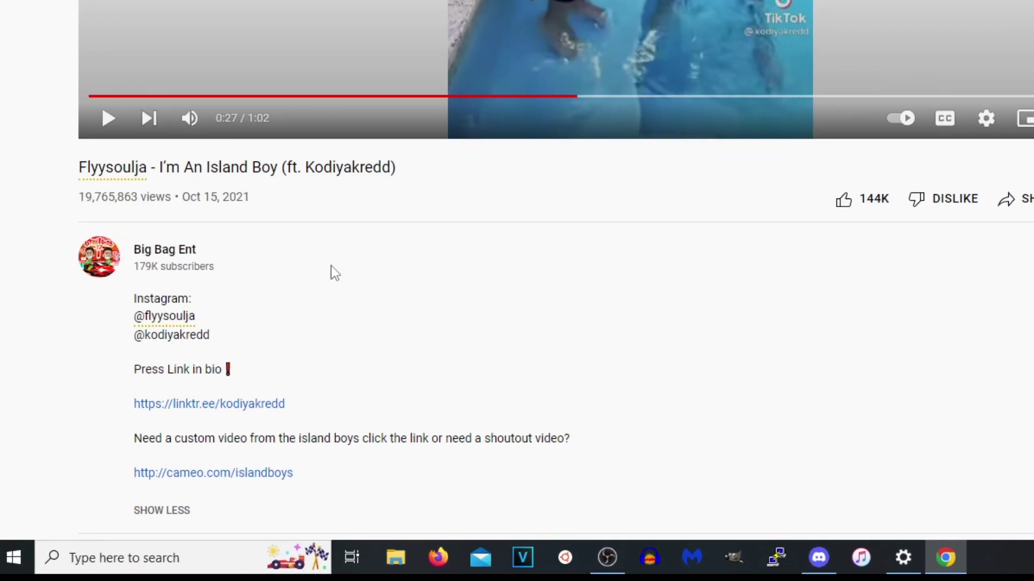
{"action": "scroll", "coordinate": [188, 380], "scroll_direction": "down", "scroll_amount": 2}
{"action": "mouse_move", "coordinate": [178, 146]}
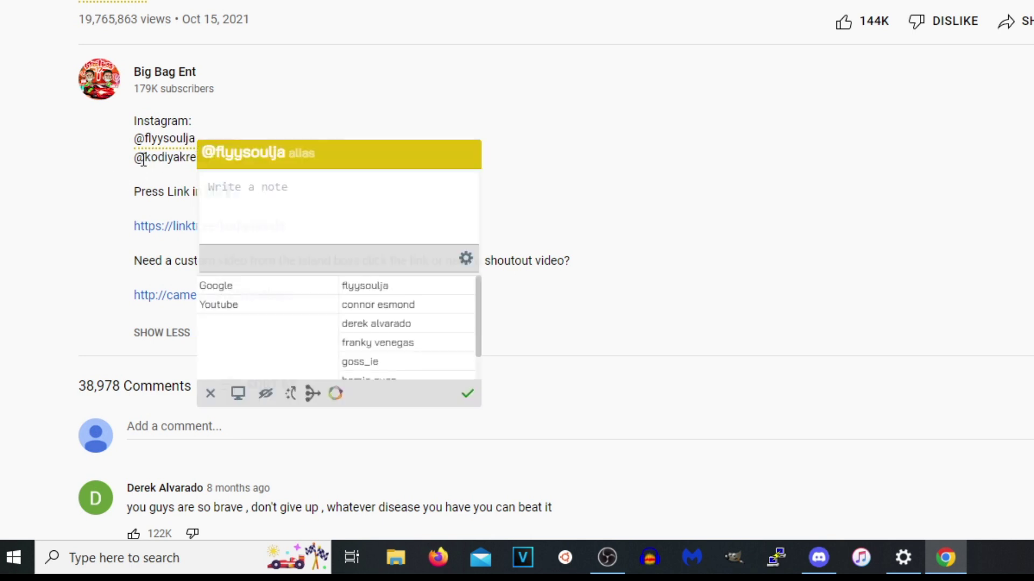
{"action": "left_click", "coordinate": [144, 160]}
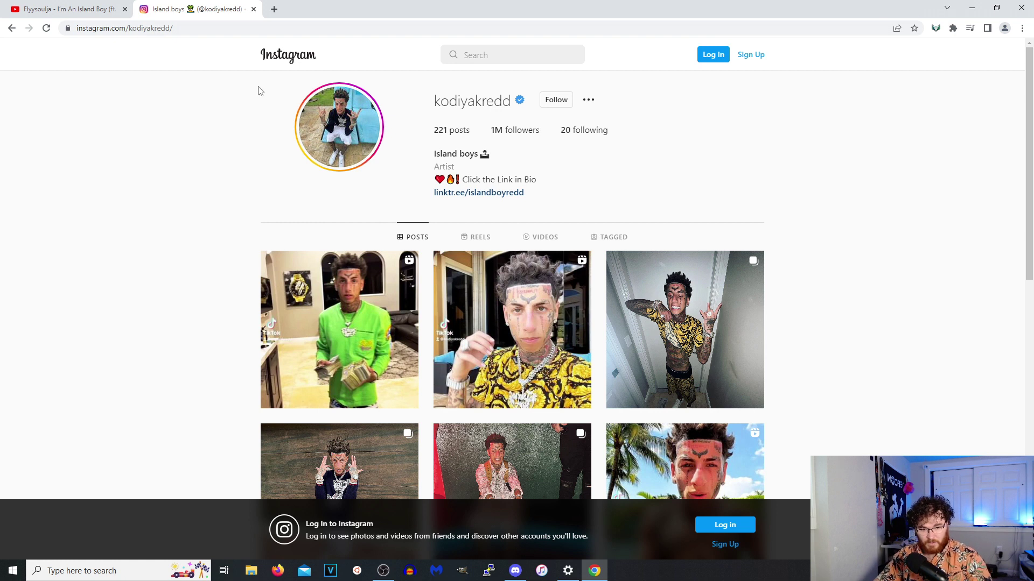
Start viewing kodiyakredd's Instagram stories from the profile picture.
{"action": "scroll", "coordinate": [649, 292], "scroll_direction": "down", "scroll_amount": 9}
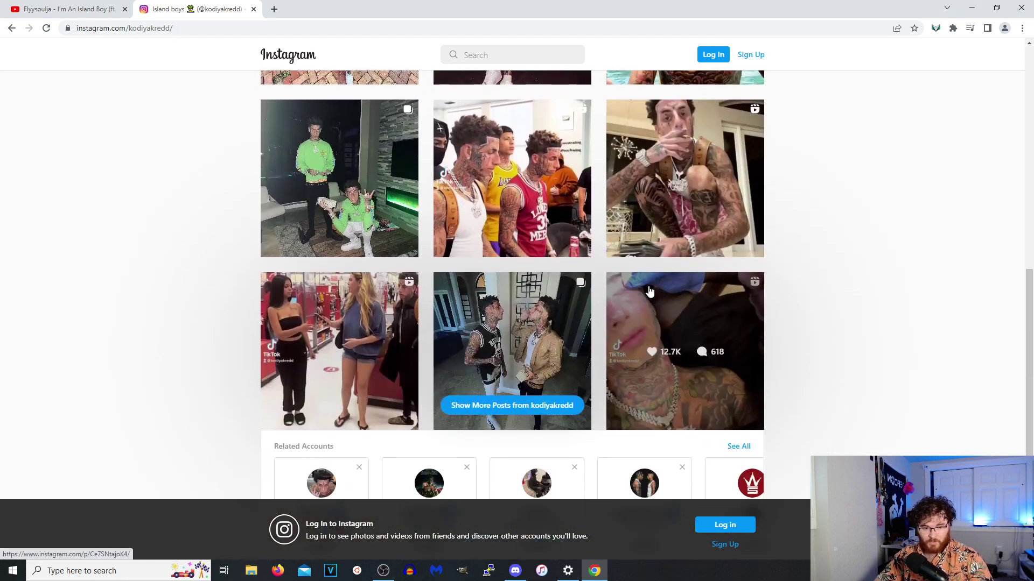
{"action": "scroll", "coordinate": [888, 215], "scroll_direction": "down", "scroll_amount": 2}
{"action": "scroll", "coordinate": [887, 203], "scroll_direction": "up", "scroll_amount": 10}
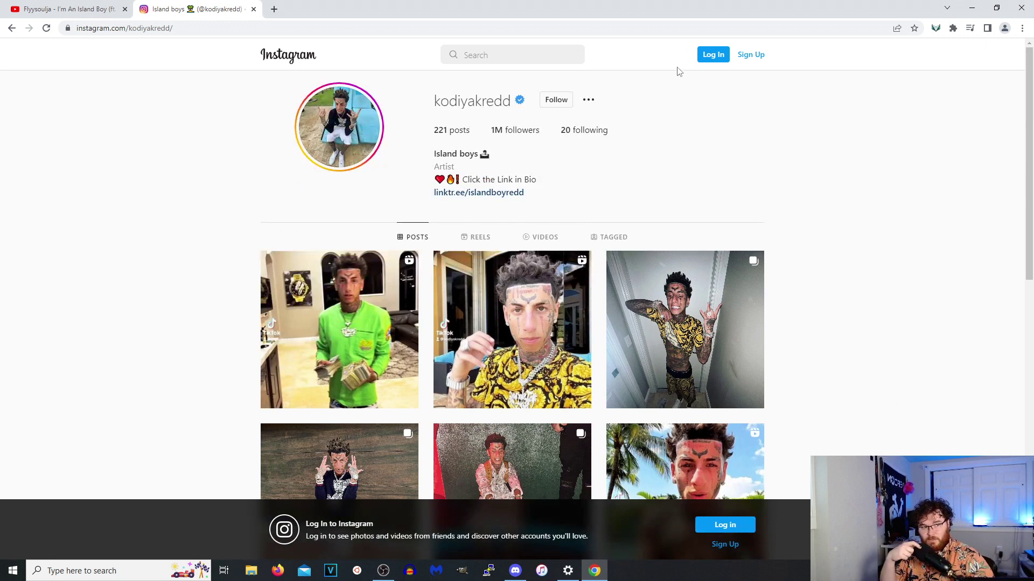
{"action": "left_click", "coordinate": [340, 127]}
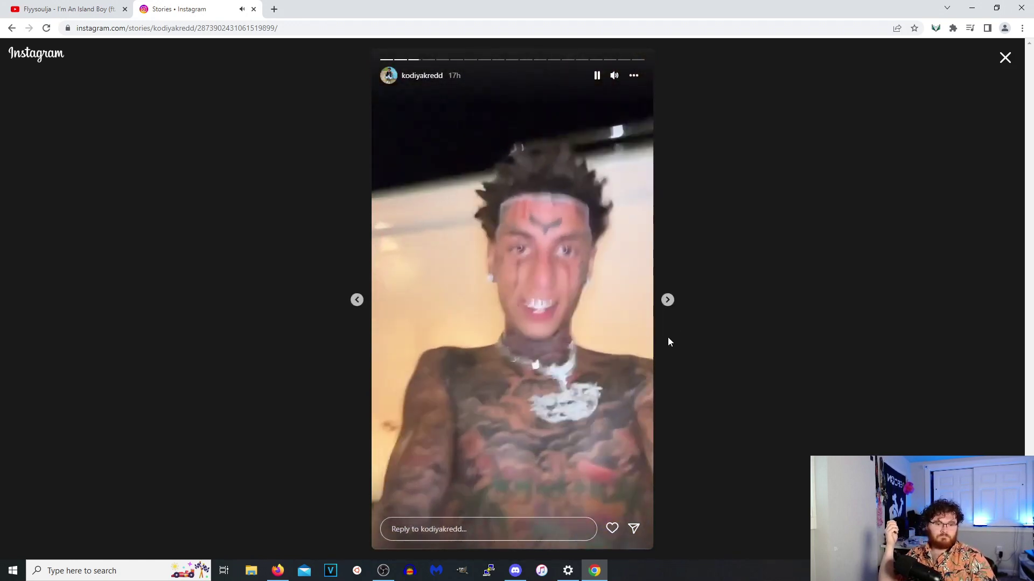
{"action": "key", "text": "Right"}
{"action": "key", "text": "Right"}
{"action": "key", "text": "Right"}
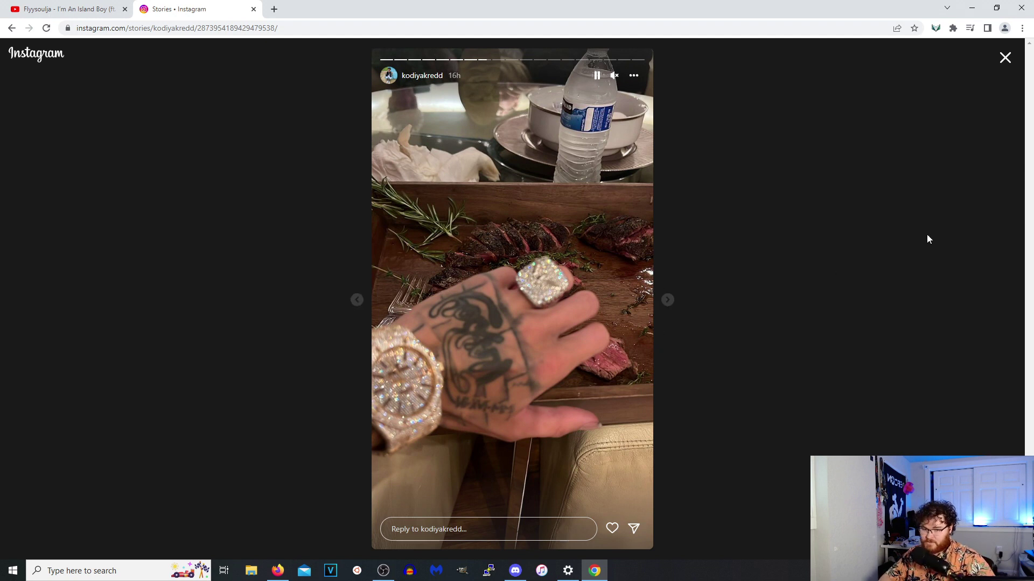
{"action": "left_click", "coordinate": [667, 300]}
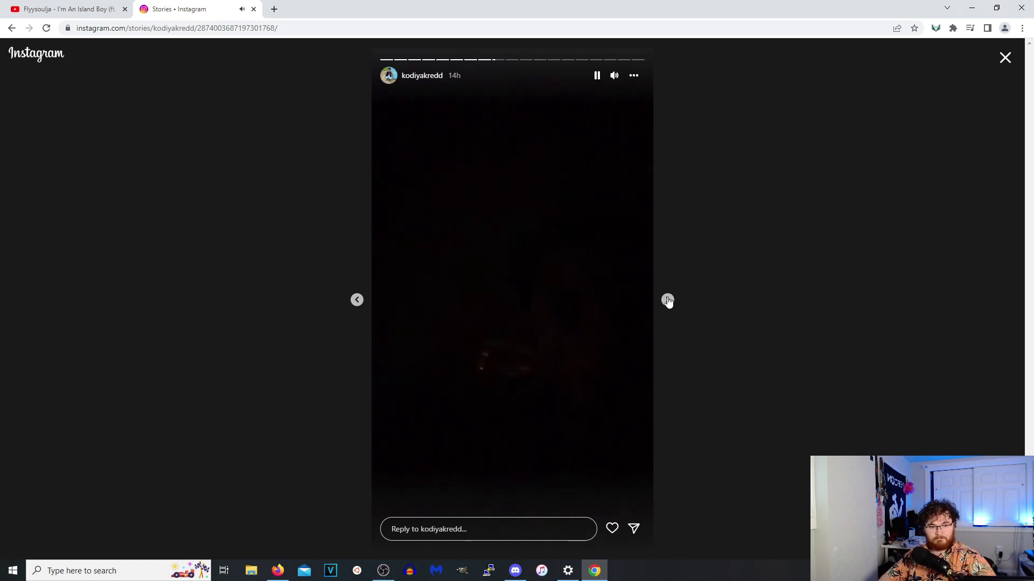
{"action": "left_click", "coordinate": [668, 300]}
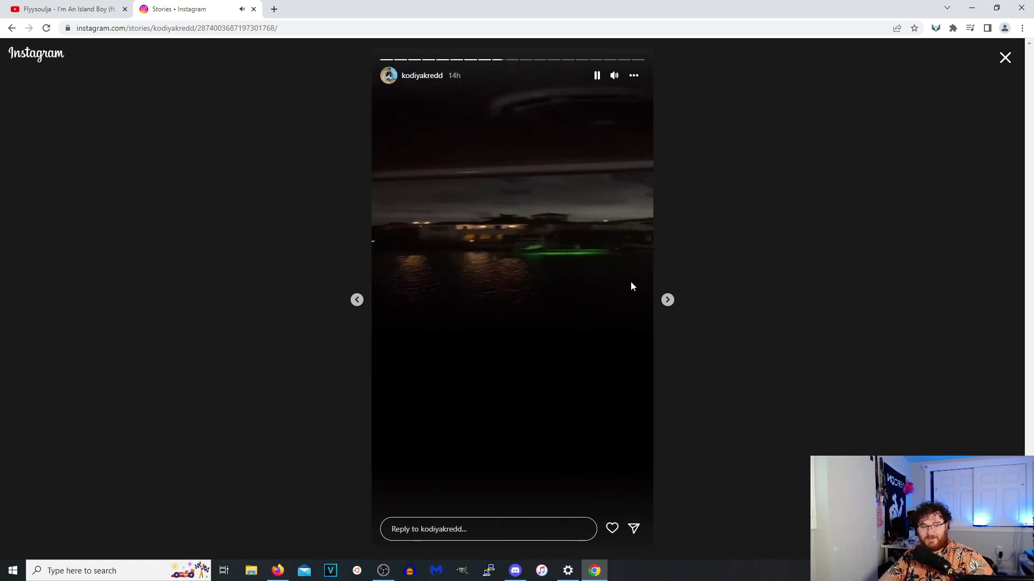
{"action": "left_click", "coordinate": [595, 284]}
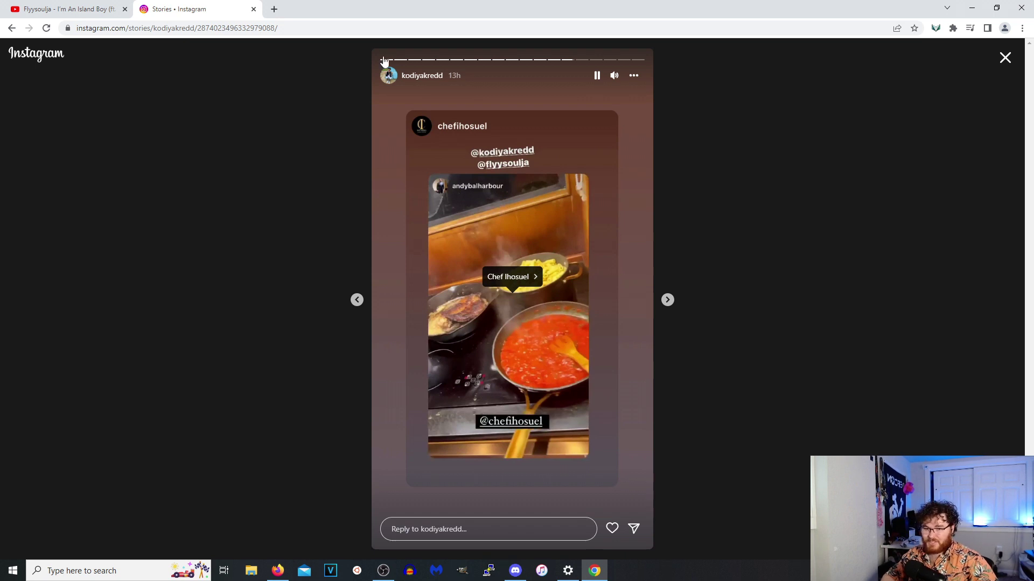
Search 'bal har' in a new tab and show Bal Harbour on Google Maps in satellite view.
{"action": "left_click", "coordinate": [274, 8]}
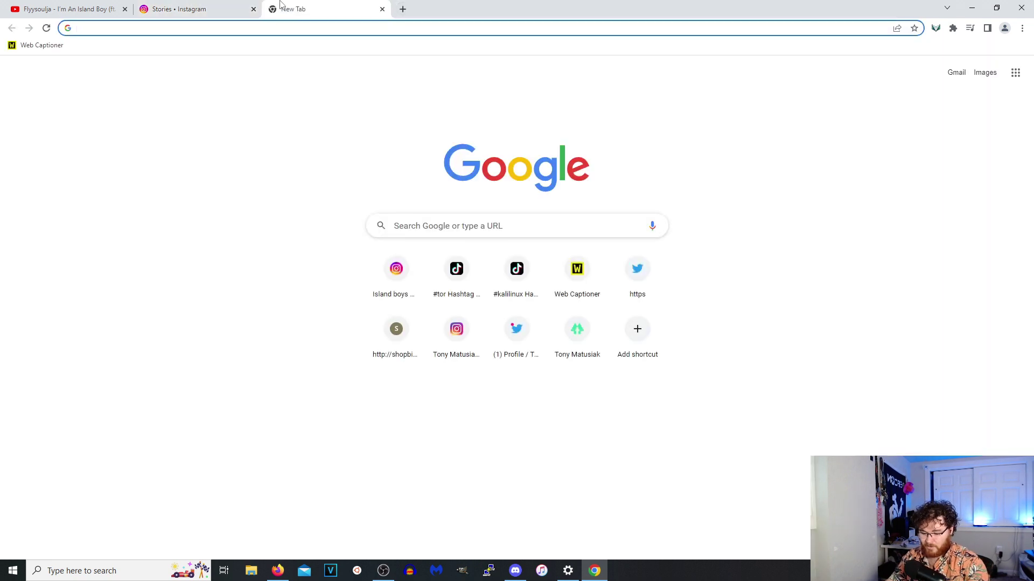
{"action": "type", "text": "bal har"}
{"action": "key", "text": "Return"}
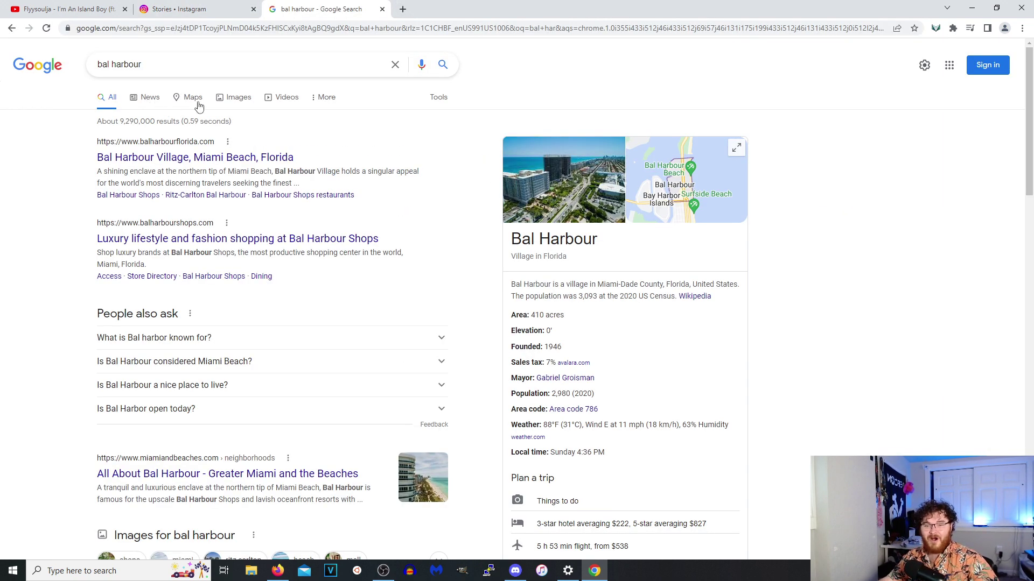
{"action": "left_click", "coordinate": [193, 98]}
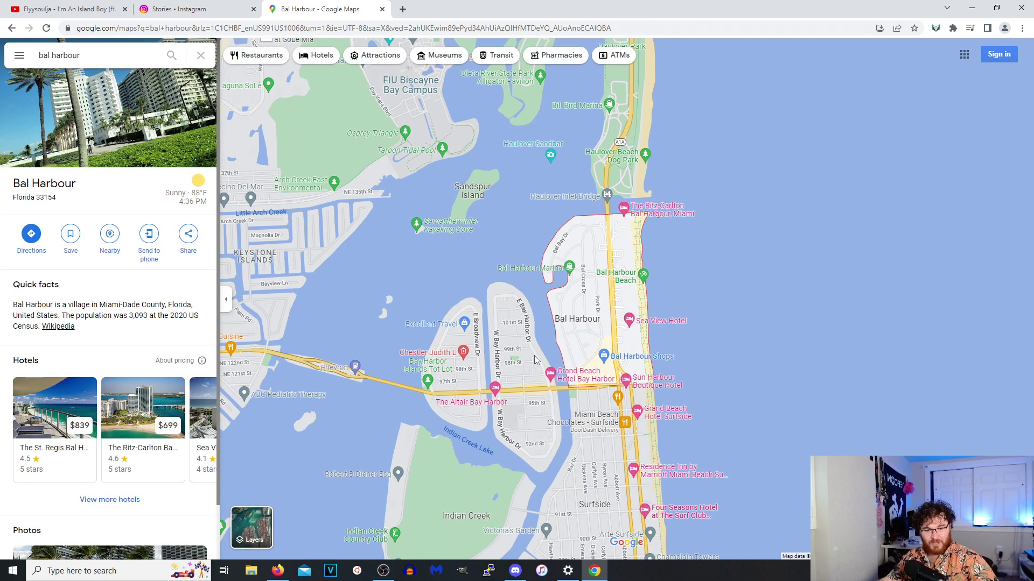
{"action": "left_click", "coordinate": [272, 526]}
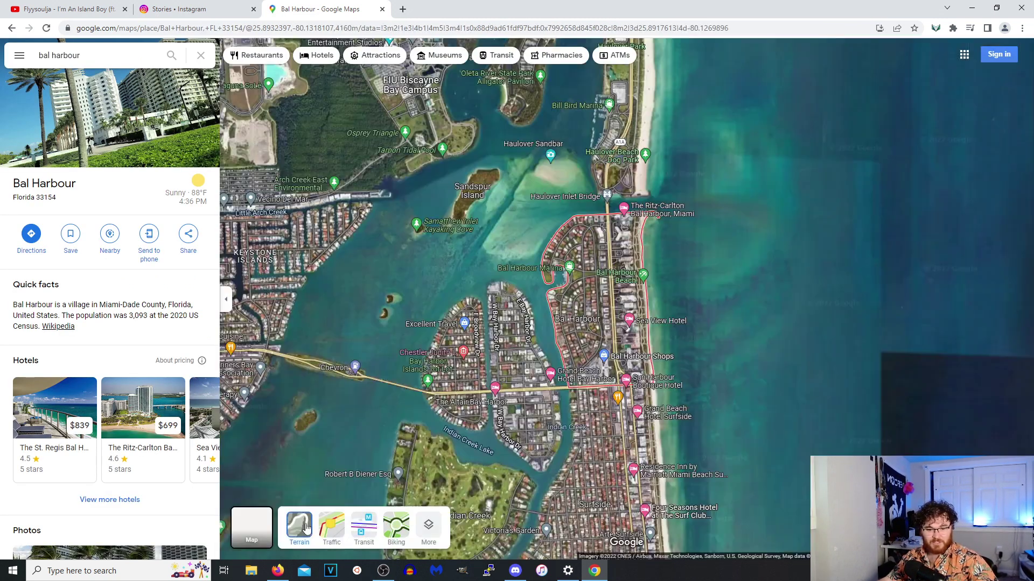
Pan to the marina, enter Street View near 103rd St and turn toward the road.
{"action": "scroll", "coordinate": [554, 325], "scroll_direction": "up", "scroll_amount": 5}
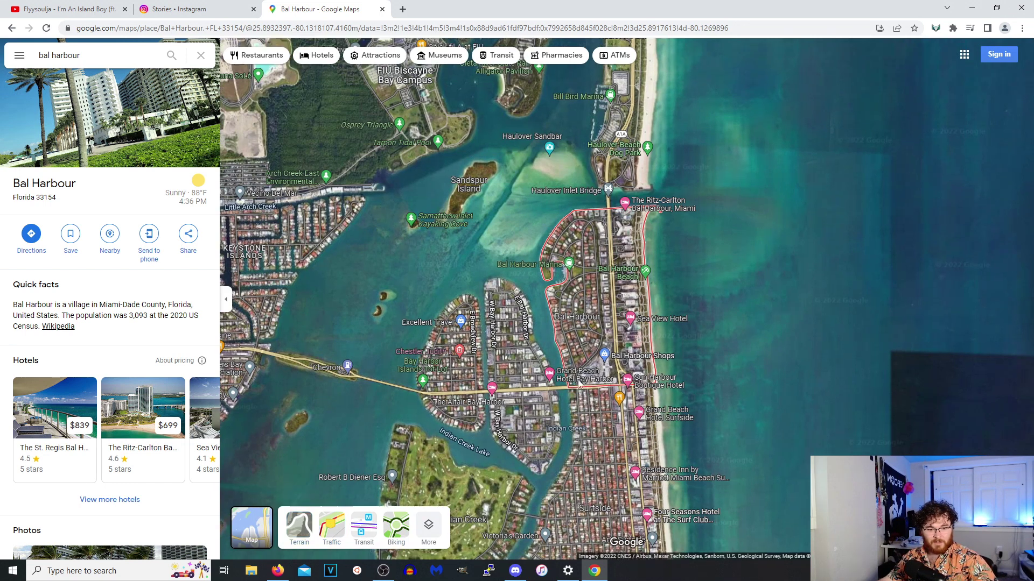
{"action": "scroll", "coordinate": [554, 325], "scroll_direction": "down", "scroll_amount": 2}
{"action": "left_click_drag", "start_coordinate": [544, 183], "coordinate": [571, 430]}
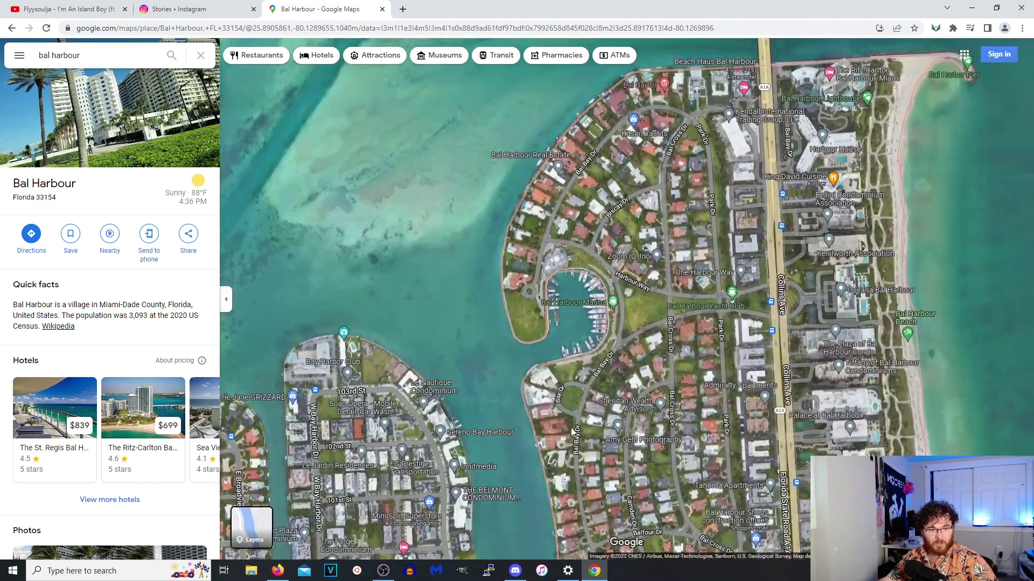
{"action": "scroll", "coordinate": [577, 317], "scroll_direction": "up", "scroll_amount": 3}
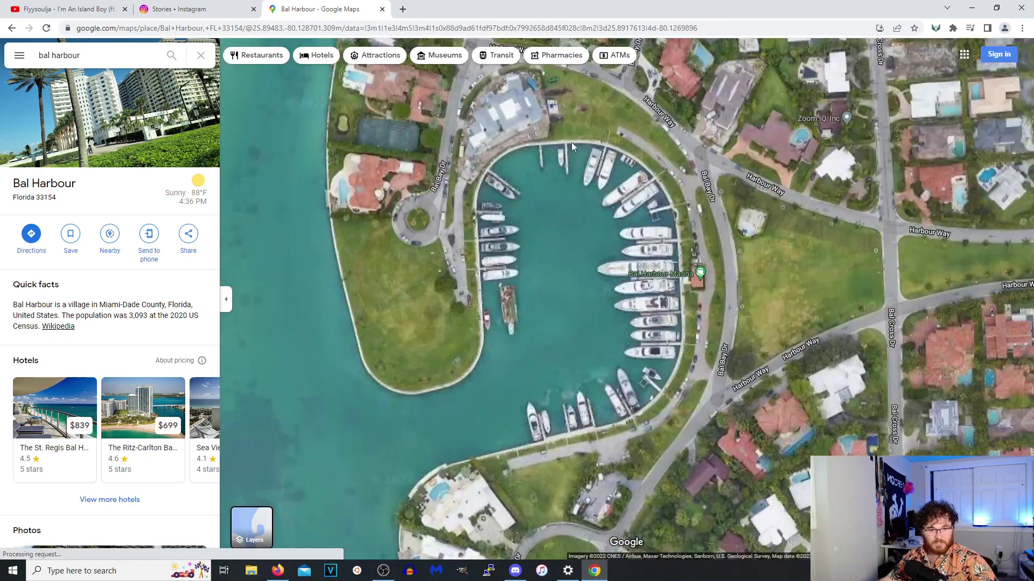
{"action": "scroll", "coordinate": [519, 328], "scroll_direction": "down", "scroll_amount": 2}
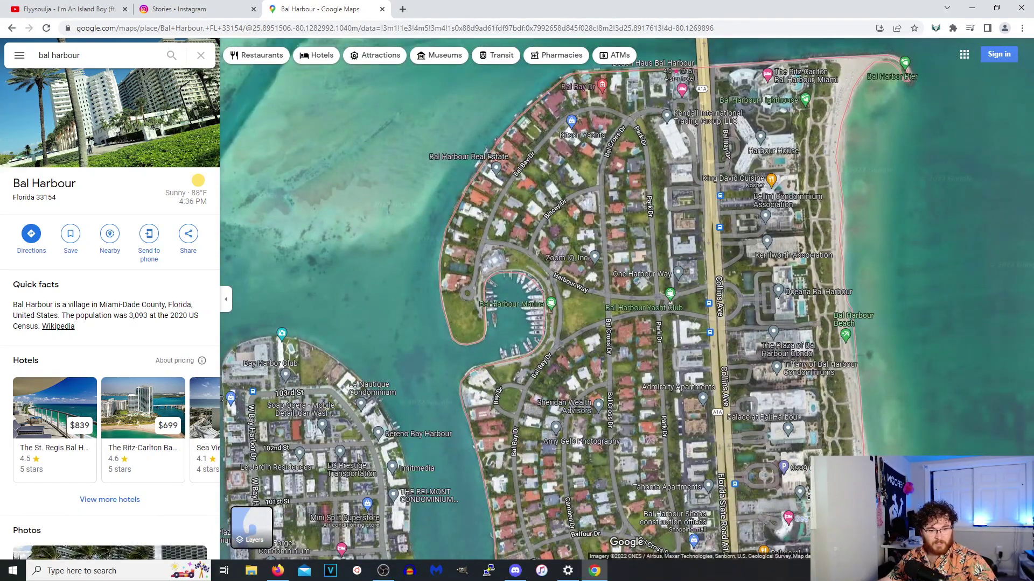
{"action": "left_click_drag", "start_coordinate": [1016, 506], "coordinate": [363, 393]}
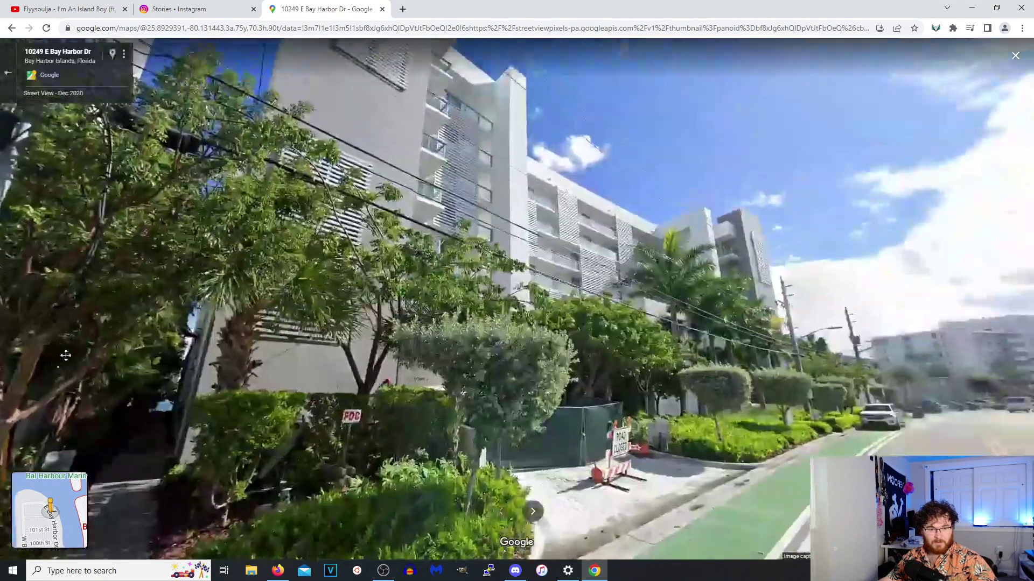
{"action": "left_click_drag", "start_coordinate": [65, 356], "coordinate": [915, 270]}
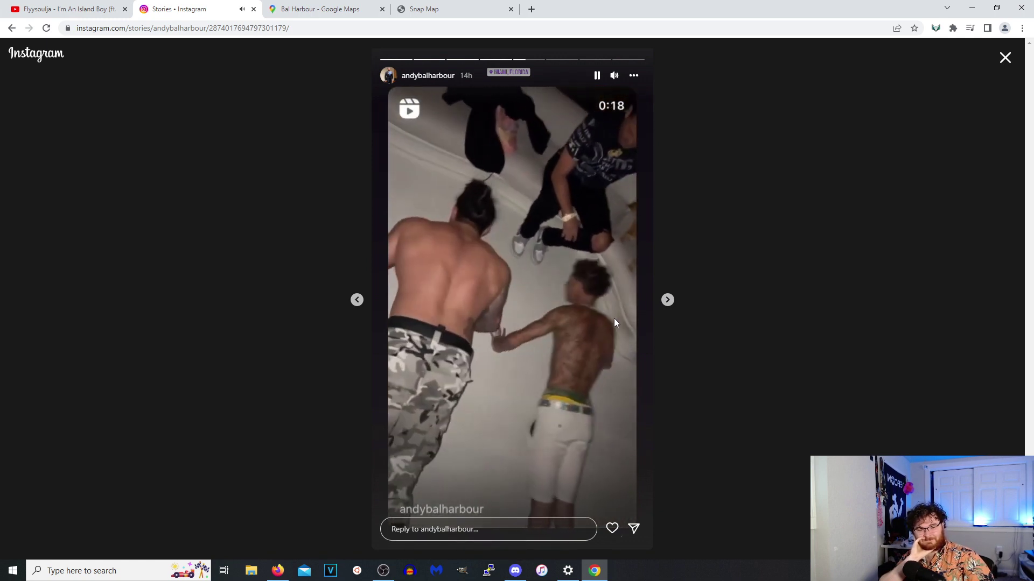
{"action": "key", "text": "Escape"}
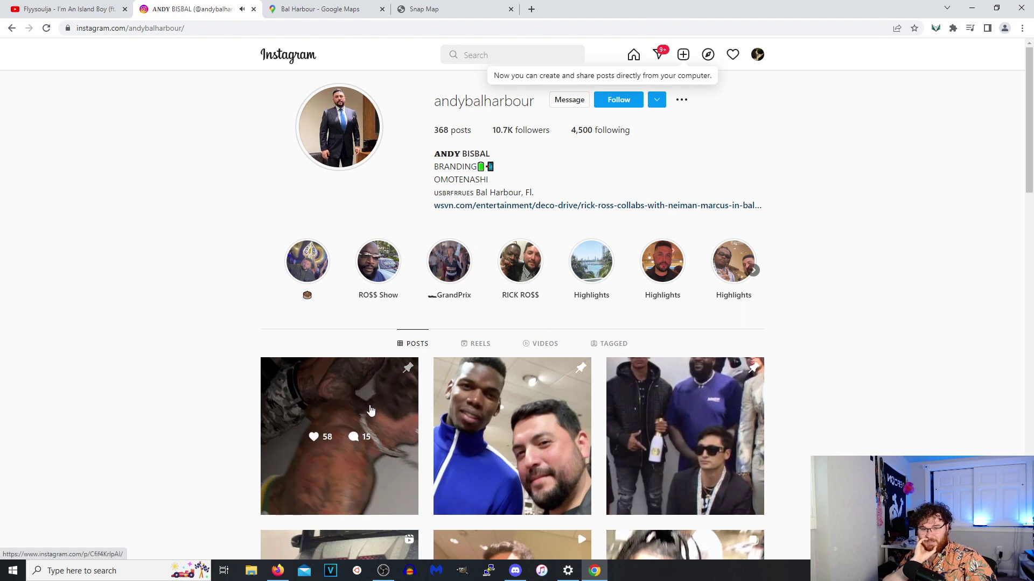
{"action": "left_click", "coordinate": [371, 409]}
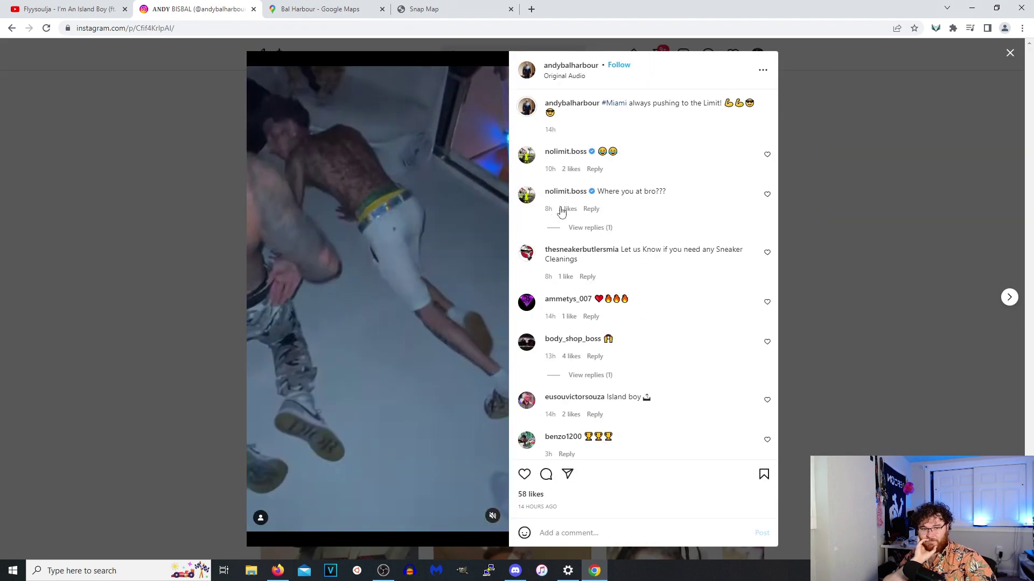
{"action": "left_click", "coordinate": [492, 516]}
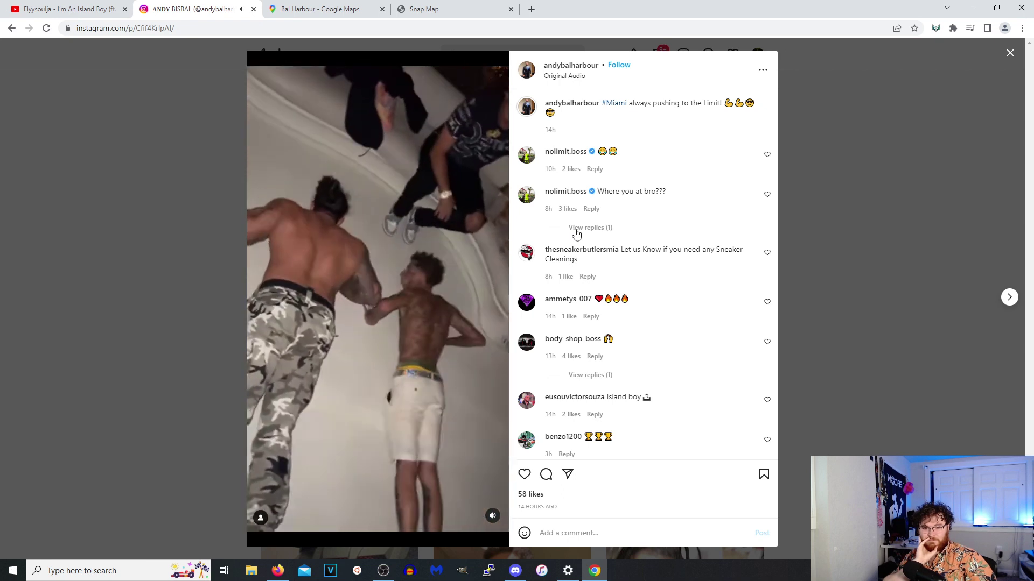
{"action": "left_click", "coordinate": [261, 518]}
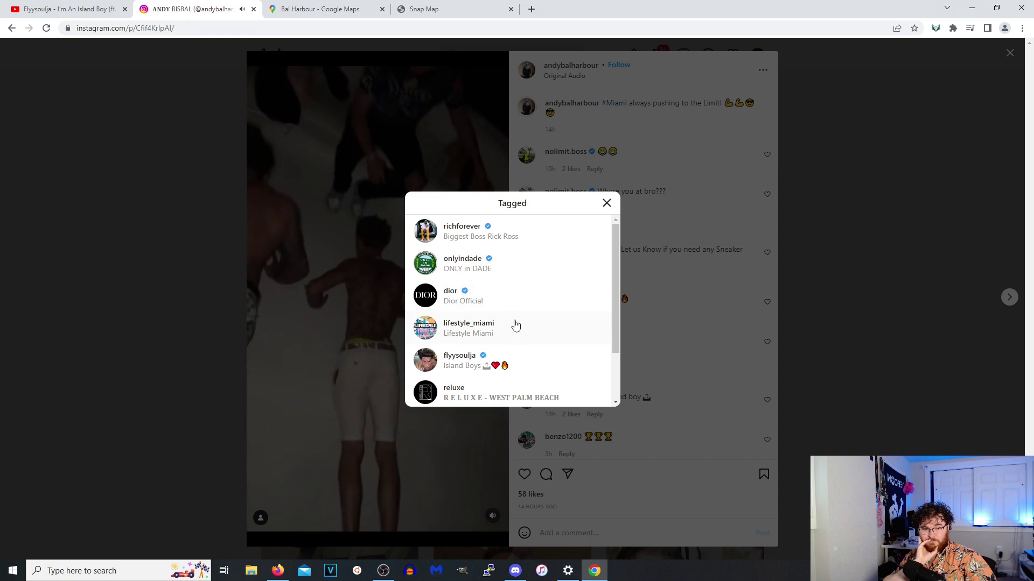
{"action": "scroll", "coordinate": [509, 320], "scroll_direction": "down", "scroll_amount": 2}
{"action": "scroll", "coordinate": [522, 355], "scroll_direction": "up", "scroll_amount": 2}
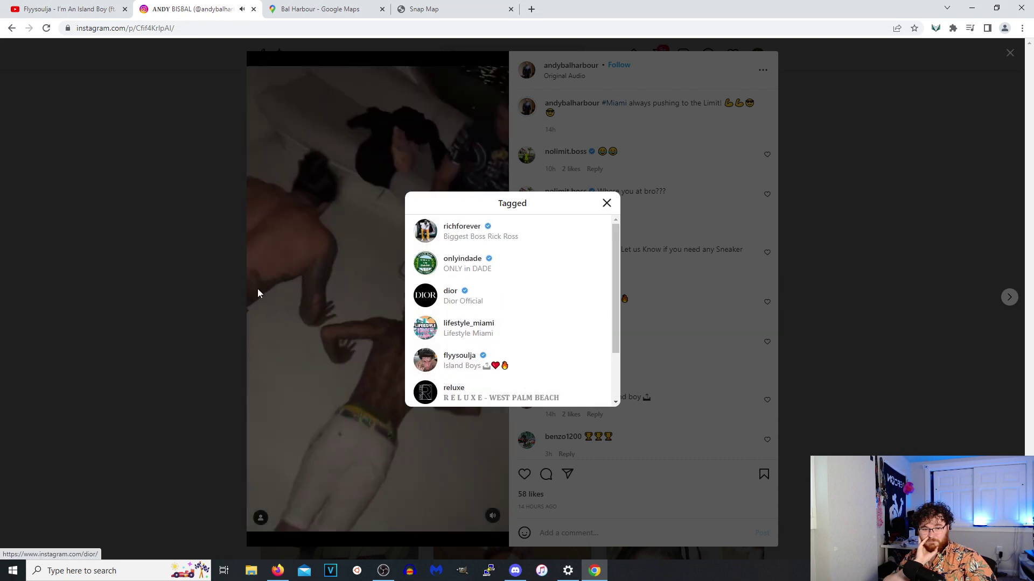
{"action": "left_click", "coordinate": [350, 278]}
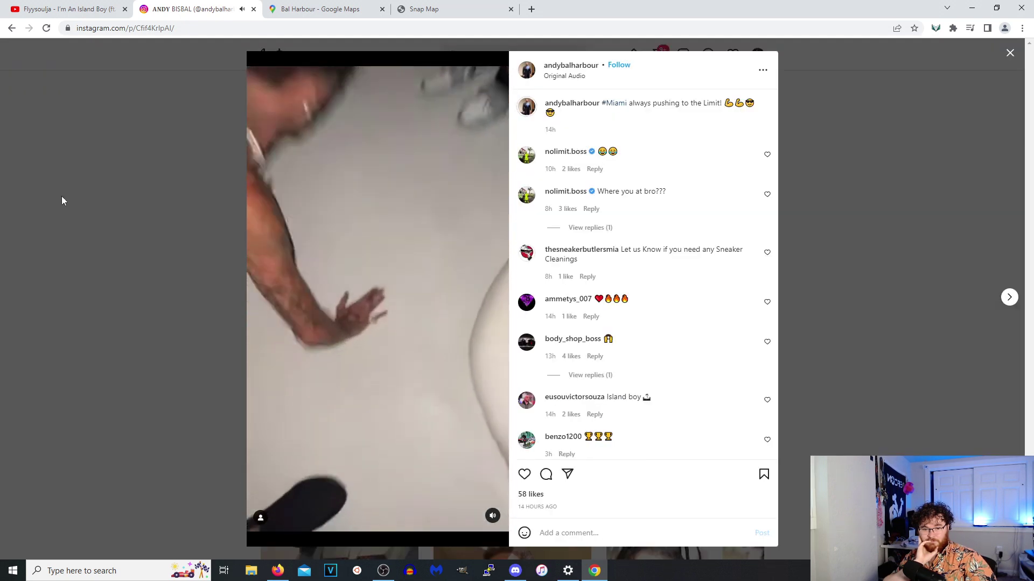
{"action": "left_click", "coordinate": [156, 221]}
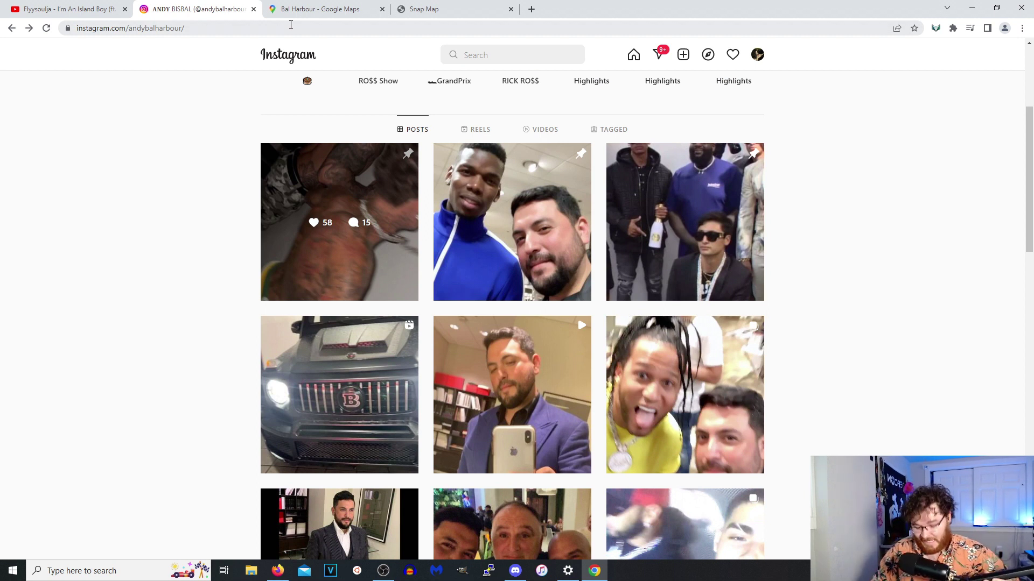
Reopen the post's tagged accounts list and bring up link options for flyysoulja.
{"action": "scroll", "coordinate": [362, 143], "scroll_direction": "up", "scroll_amount": 4}
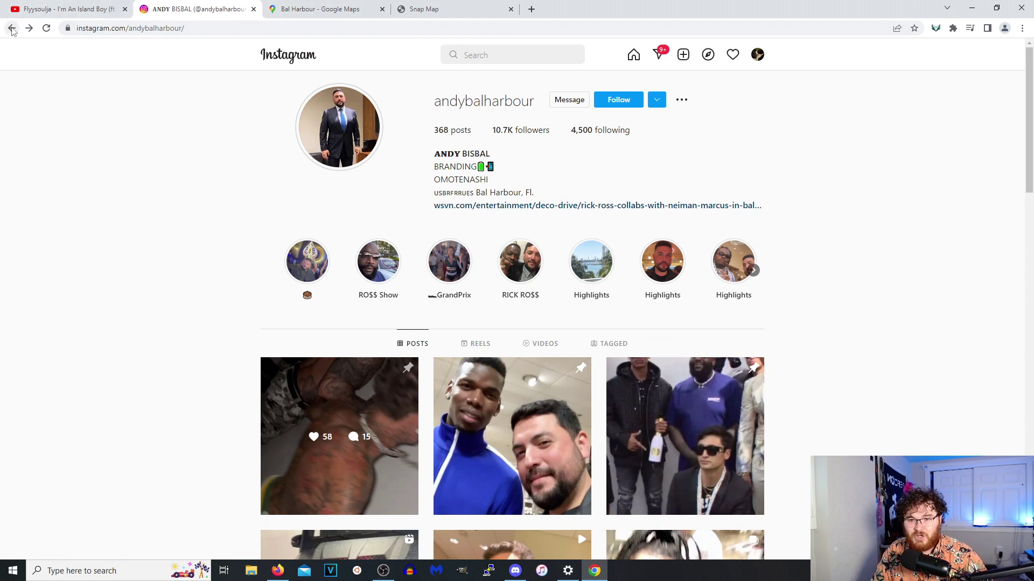
{"action": "left_click", "coordinate": [12, 29]}
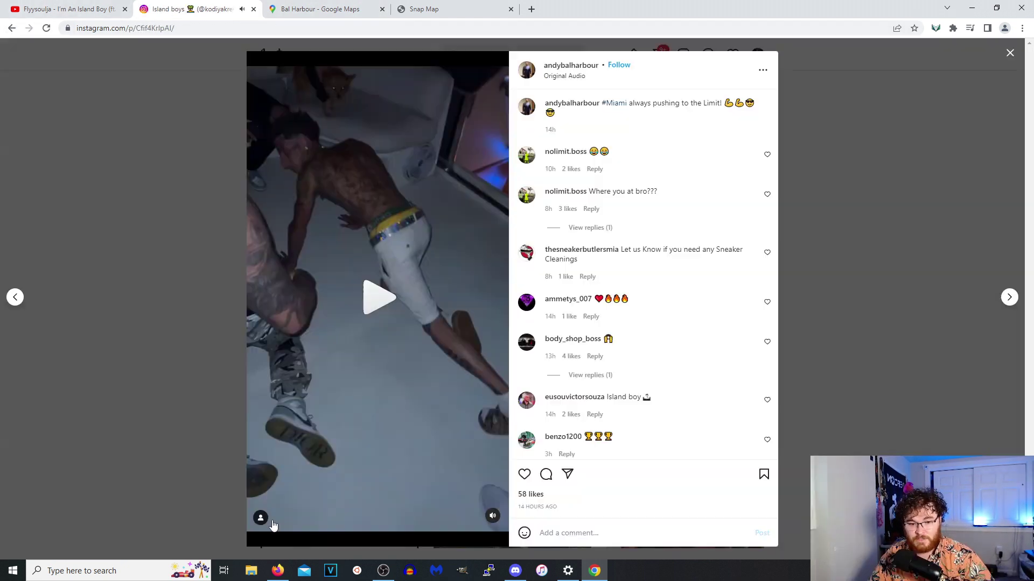
{"action": "left_click", "coordinate": [260, 517]}
{"action": "scroll", "coordinate": [495, 267], "scroll_direction": "down", "scroll_amount": 2}
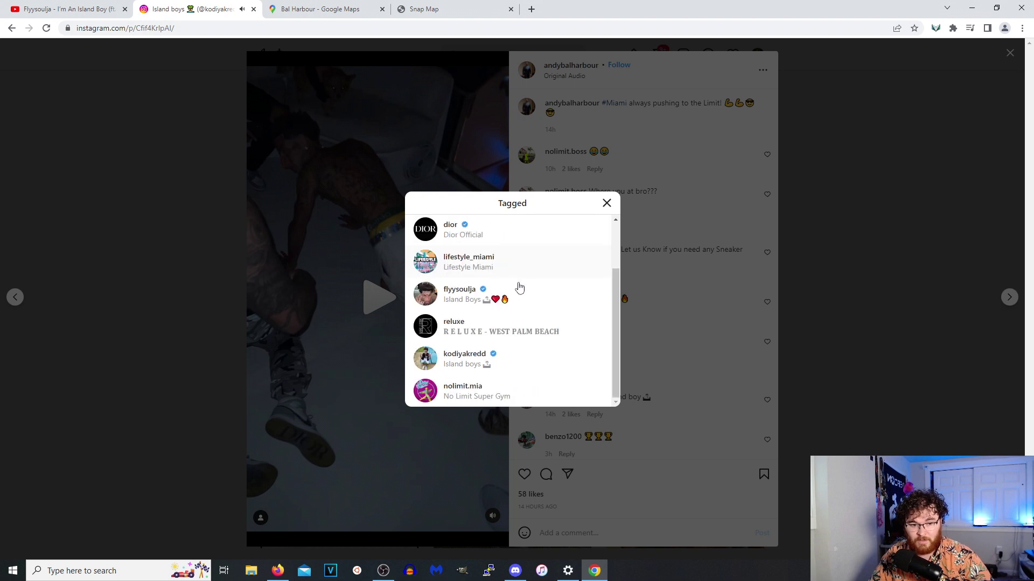
{"action": "right_click", "coordinate": [468, 295]}
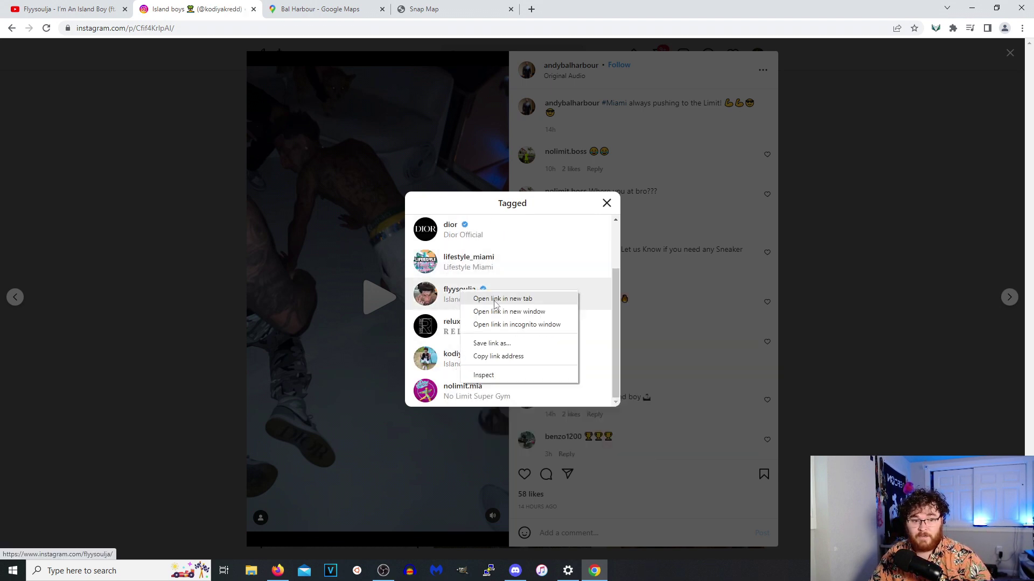
Open flyysoulja's profile in a new tab and advance three clips through their stories.
{"action": "left_click", "coordinate": [325, 15]}
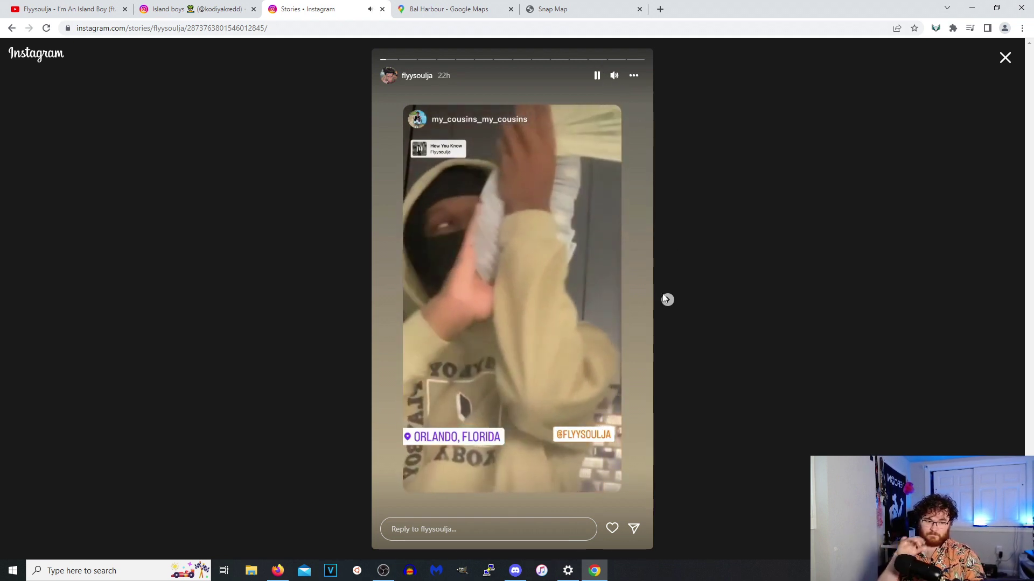
{"action": "left_click", "coordinate": [667, 300]}
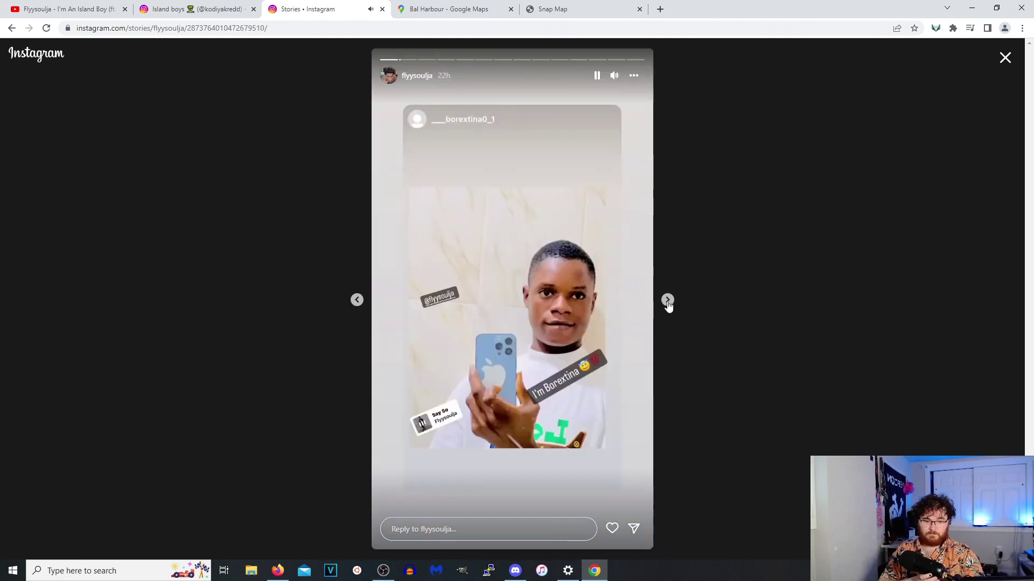
{"action": "left_click", "coordinate": [667, 300]}
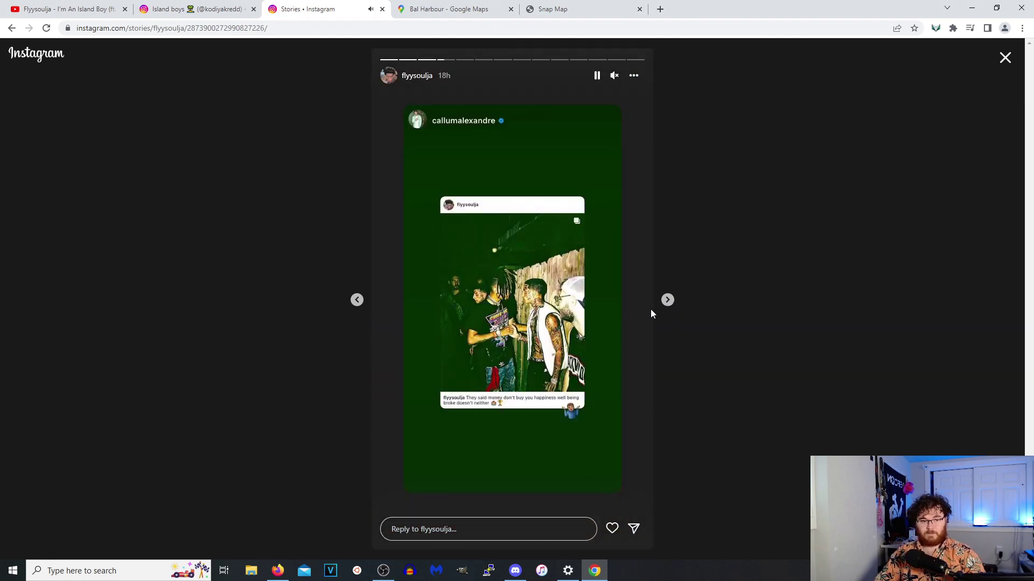
{"action": "left_click", "coordinate": [668, 300]}
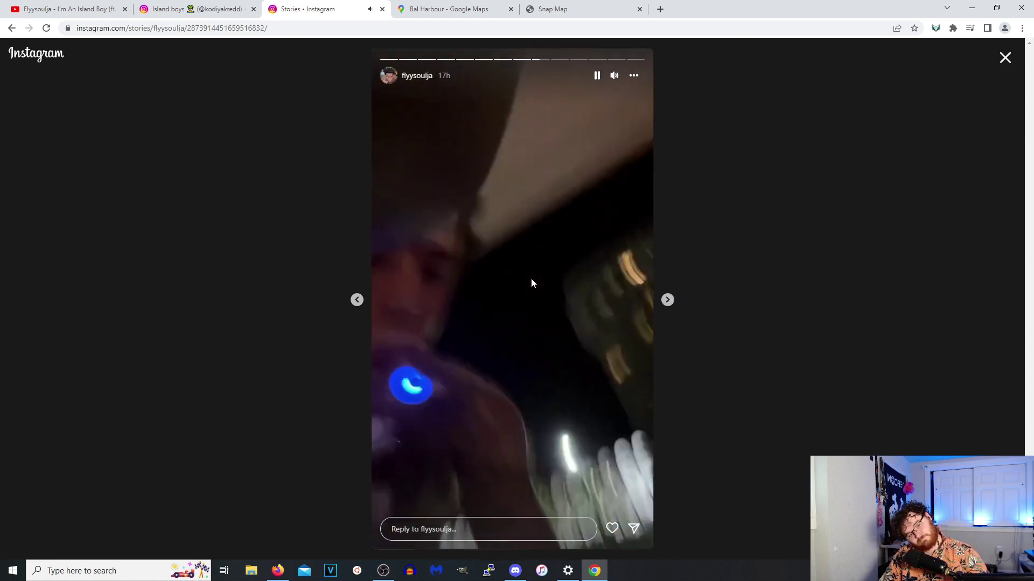
Pause and resume flyysoulja's night-time story videos, then close the story viewer.
{"action": "left_click", "coordinate": [530, 279]}
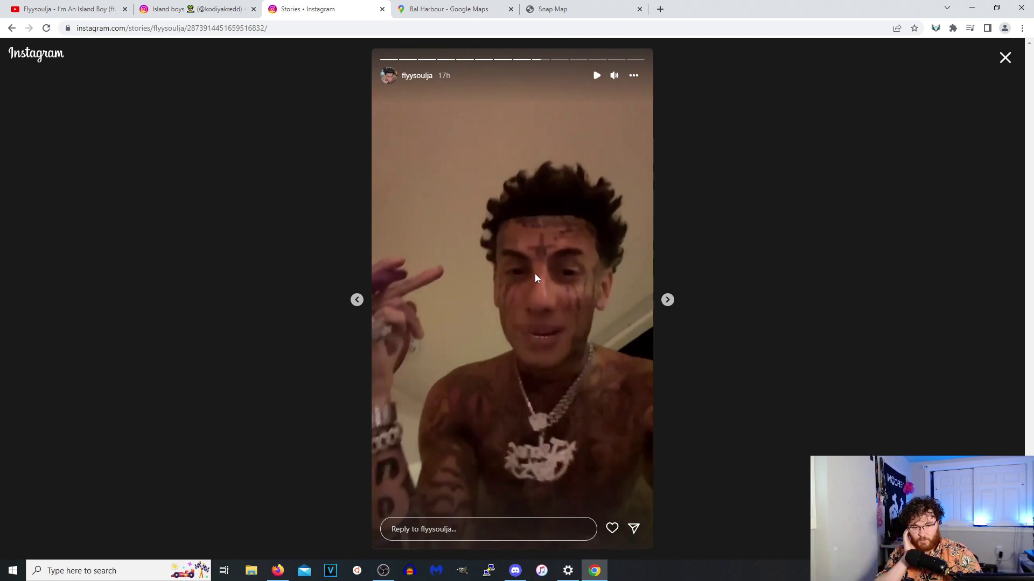
{"action": "left_click", "coordinate": [534, 274]}
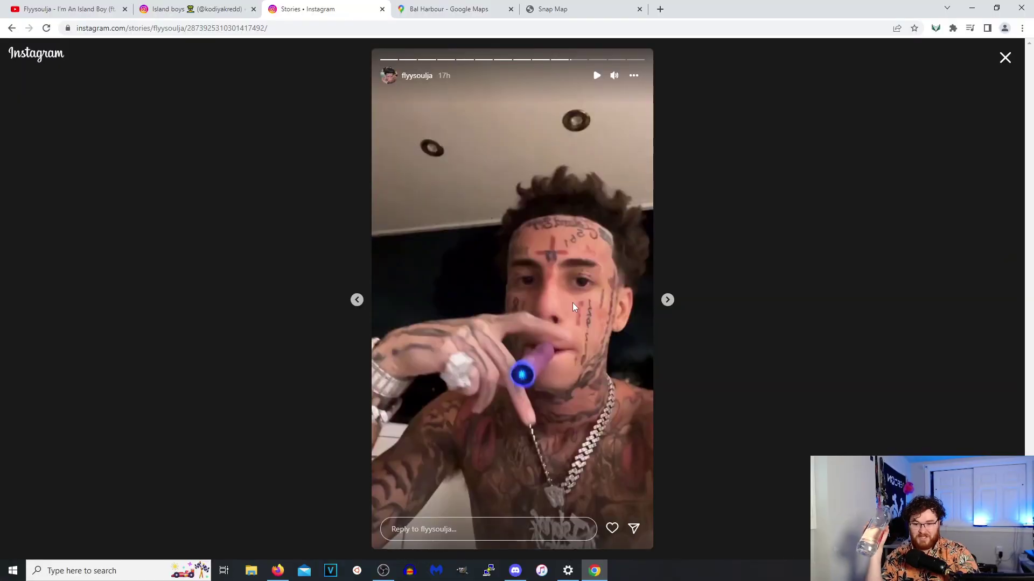
{"action": "left_click", "coordinate": [572, 302]}
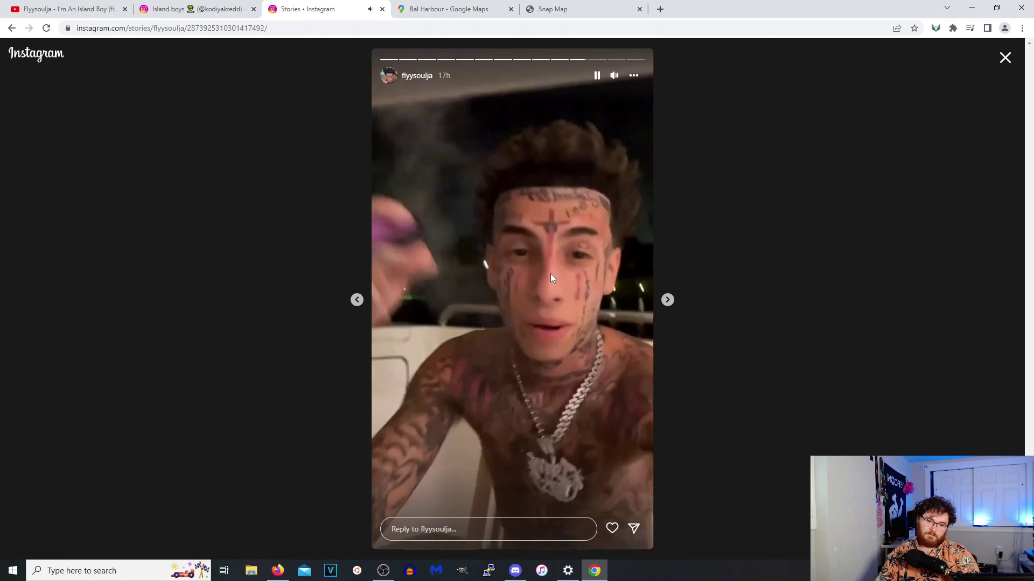
{"action": "key", "text": "Escape"}
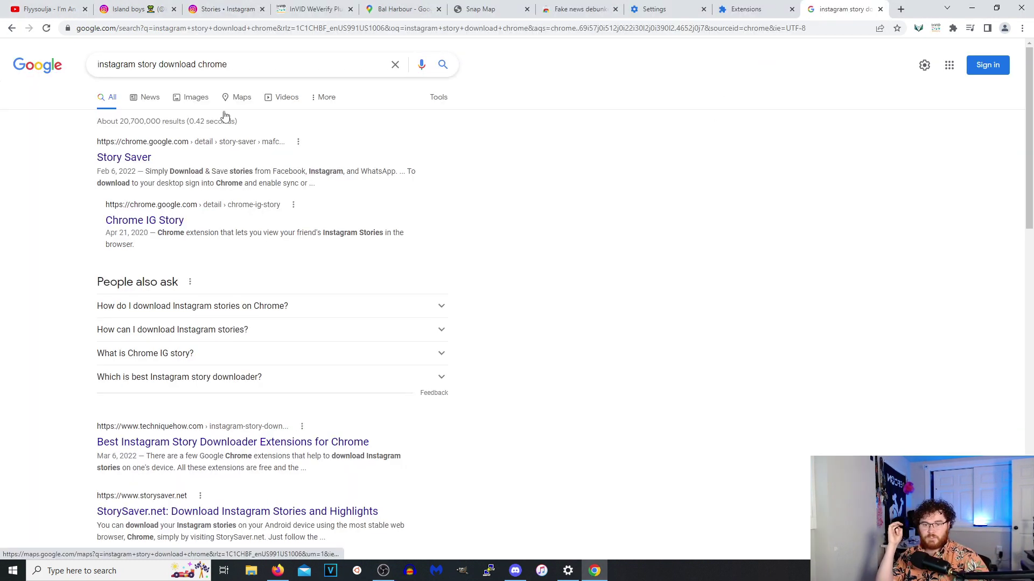
Add the Story Saver extension to Chrome and use it to download flyysoulja's current story.
{"action": "left_click", "coordinate": [143, 158]}
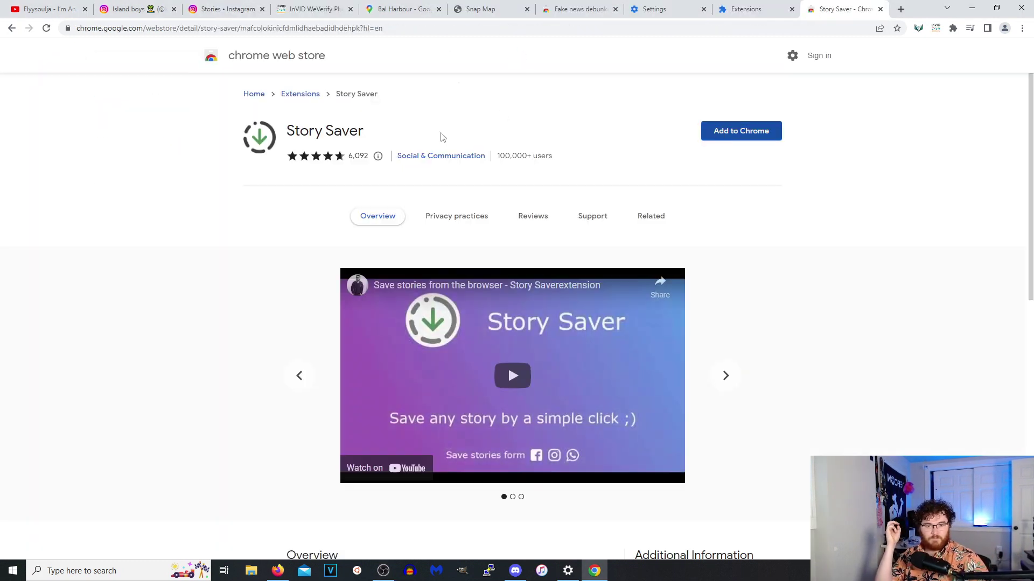
{"action": "left_click", "coordinate": [741, 132]}
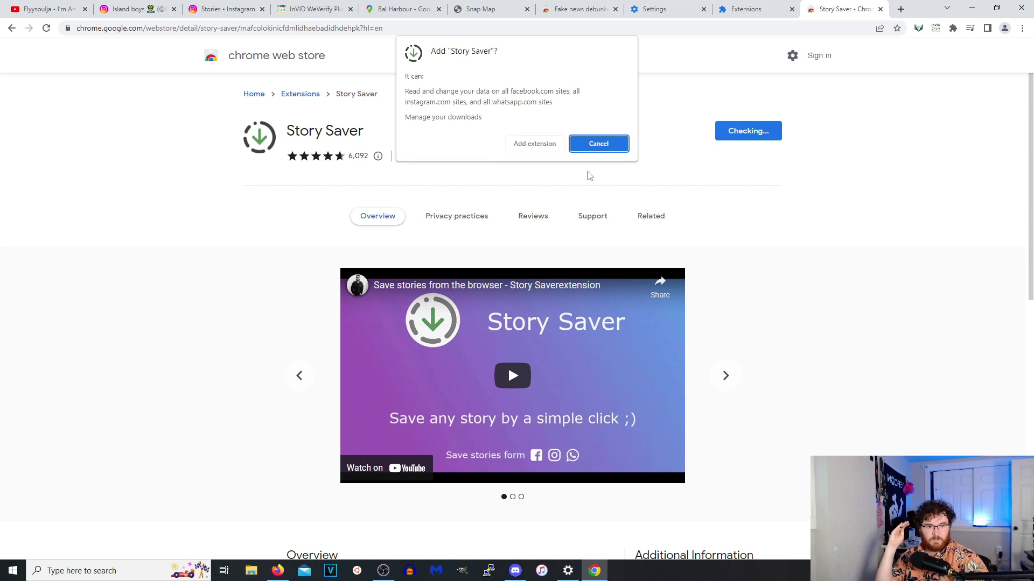
{"action": "left_click", "coordinate": [530, 145]}
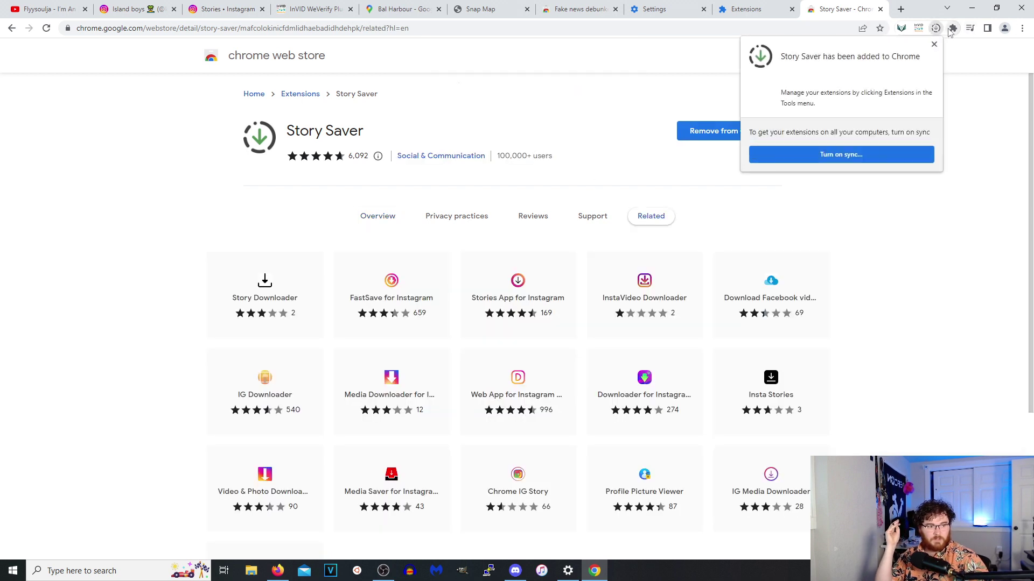
{"action": "key", "text": "ctrl+3"}
{"action": "left_click", "coordinate": [936, 29]}
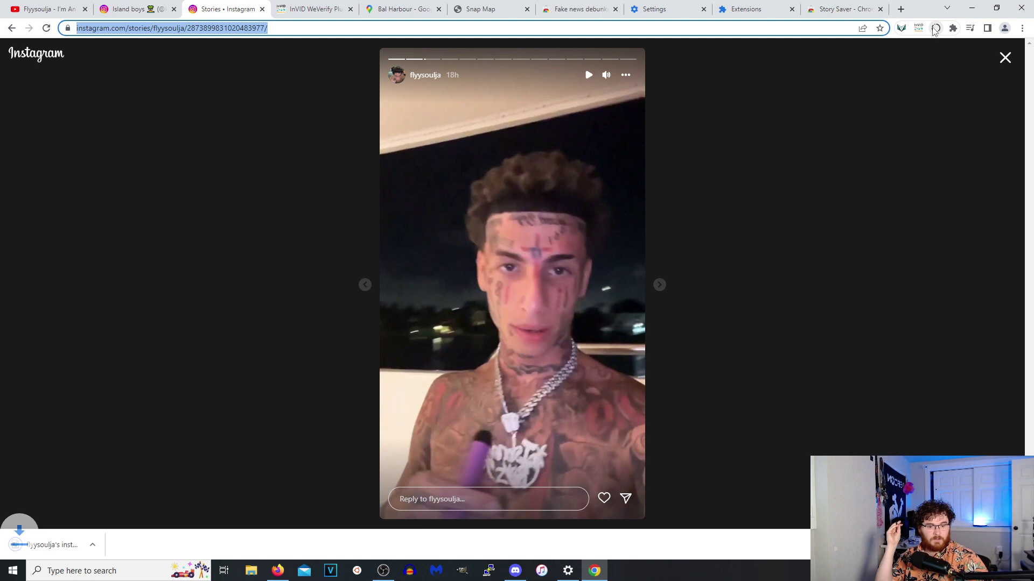
Play the downloaded story video to check it, then close the media player.
{"action": "left_click", "coordinate": [87, 539]}
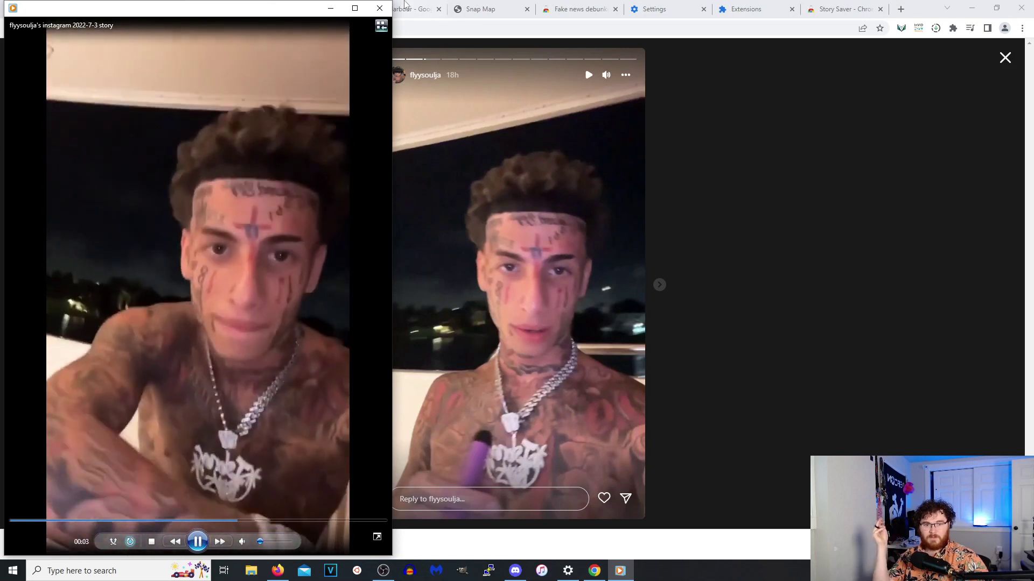
{"action": "left_click", "coordinate": [379, 8]}
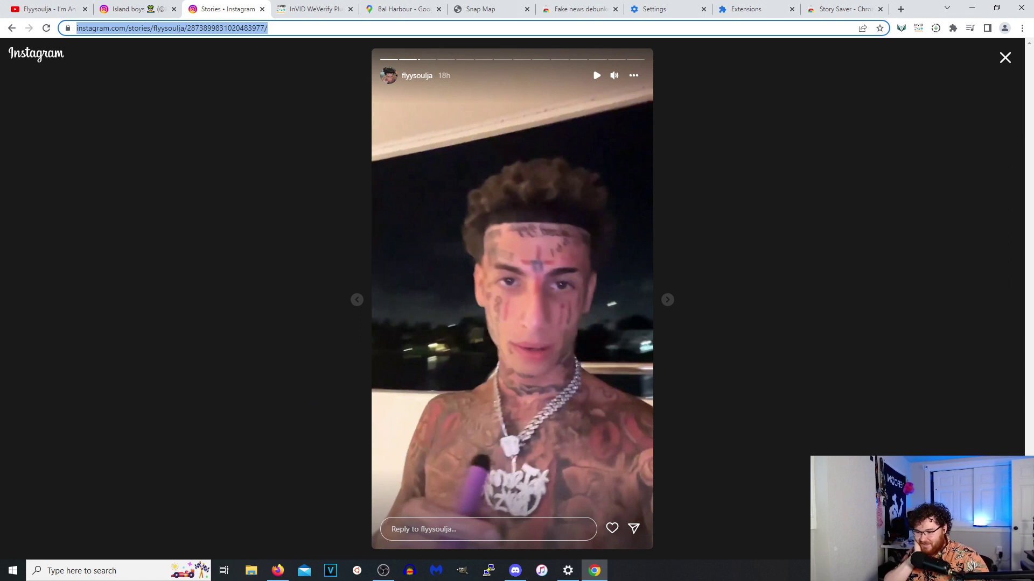
{"action": "key", "text": "alt+Tab"}
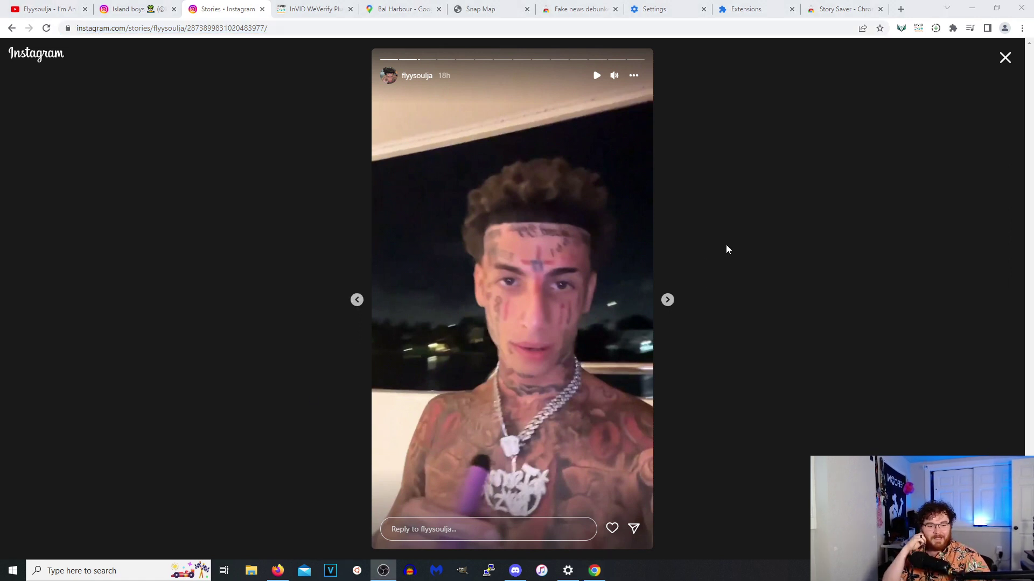
Advance two more stories, close the story viewer, and open File Explorer.
{"action": "left_click", "coordinate": [666, 300]}
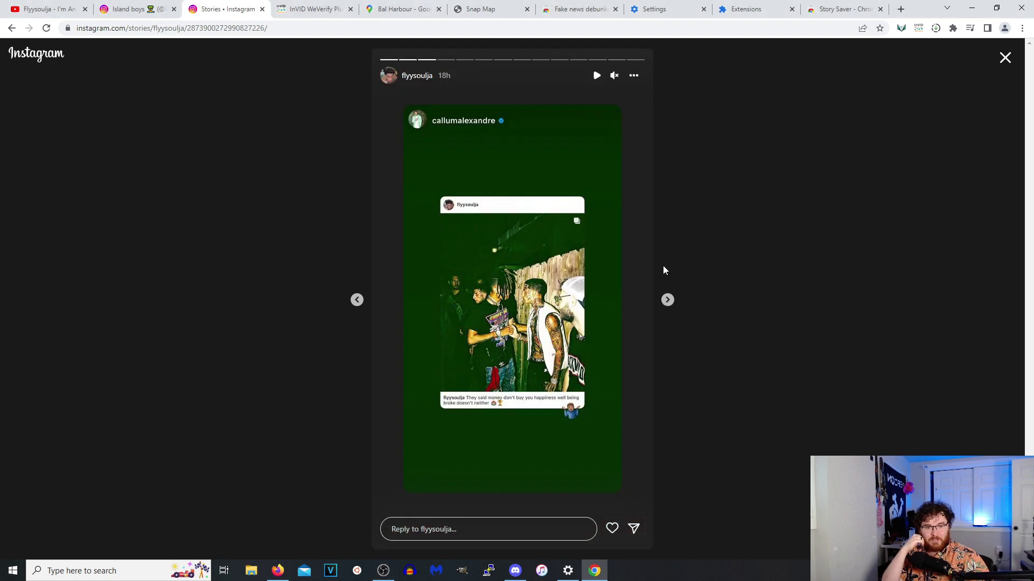
{"action": "left_click", "coordinate": [668, 300]}
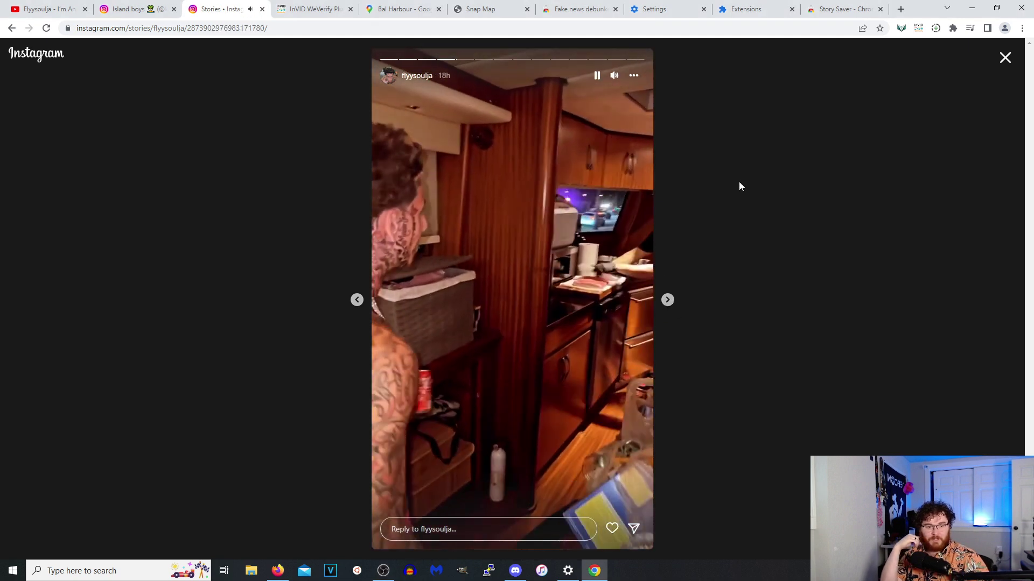
{"action": "key", "text": "Escape"}
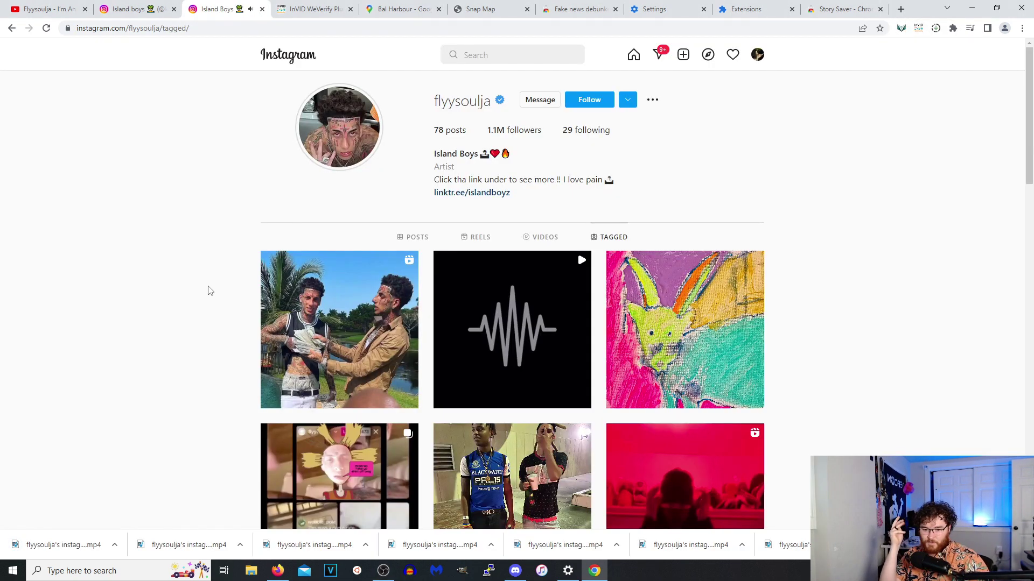
{"action": "left_click", "coordinate": [250, 572]}
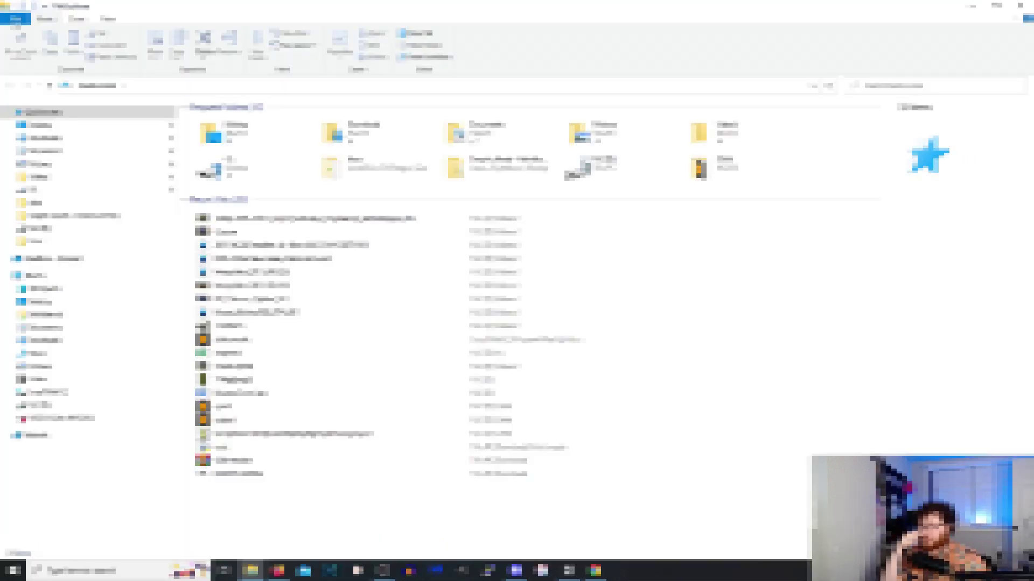
In the Videos! folder, delete the five vehicle images, then the Nissan Skyline and R32 Calsonic images.
{"action": "left_click", "coordinate": [41, 178]}
{"action": "right_click", "coordinate": [604, 418]}
{"action": "left_click", "coordinate": [512, 370]}
{"action": "left_click_drag", "start_coordinate": [879, 277], "coordinate": [637, 247]}
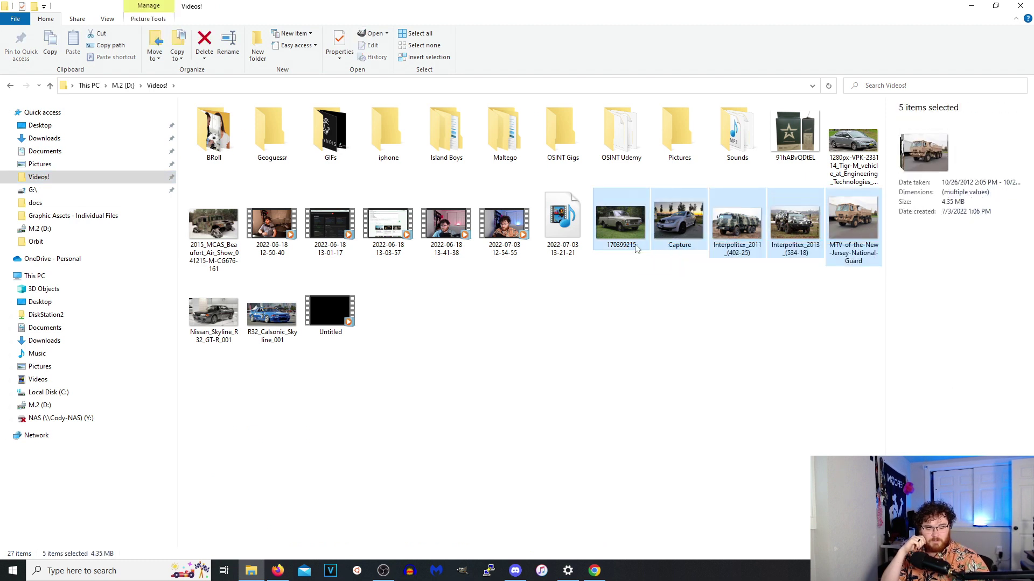
{"action": "right_click", "coordinate": [616, 231]}
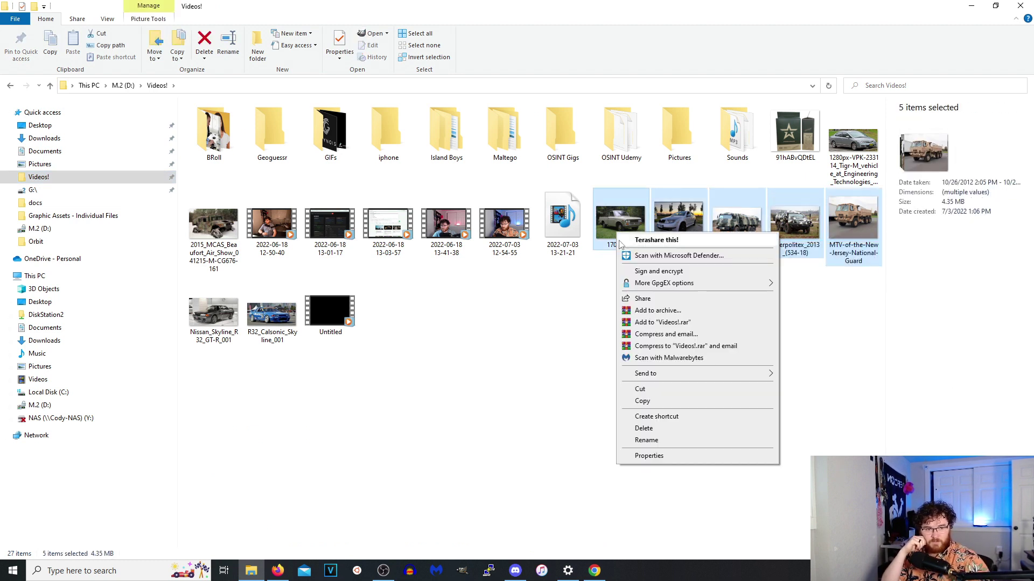
{"action": "left_click", "coordinate": [641, 425]}
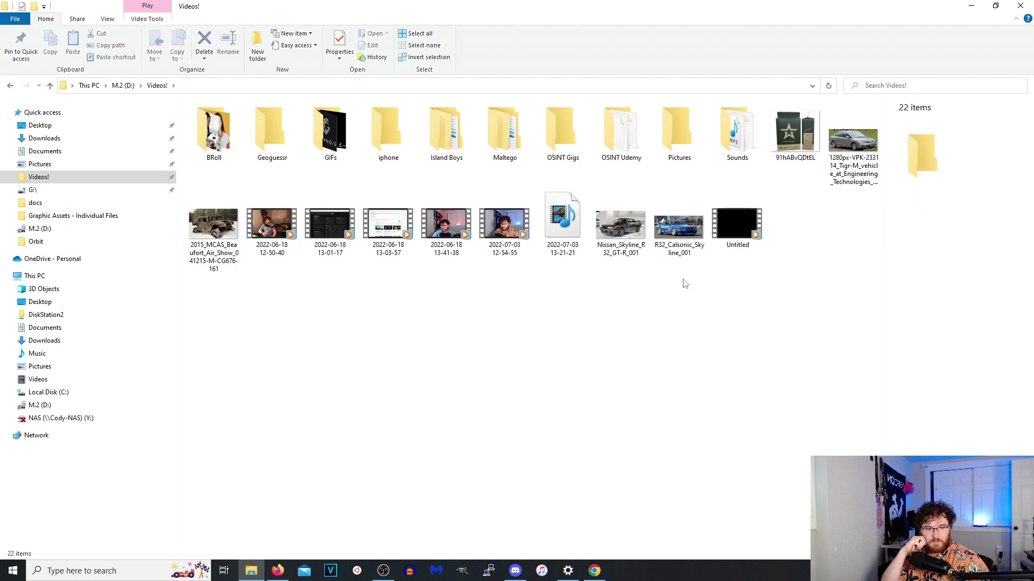
{"action": "left_click_drag", "start_coordinate": [682, 277], "coordinate": [607, 228]}
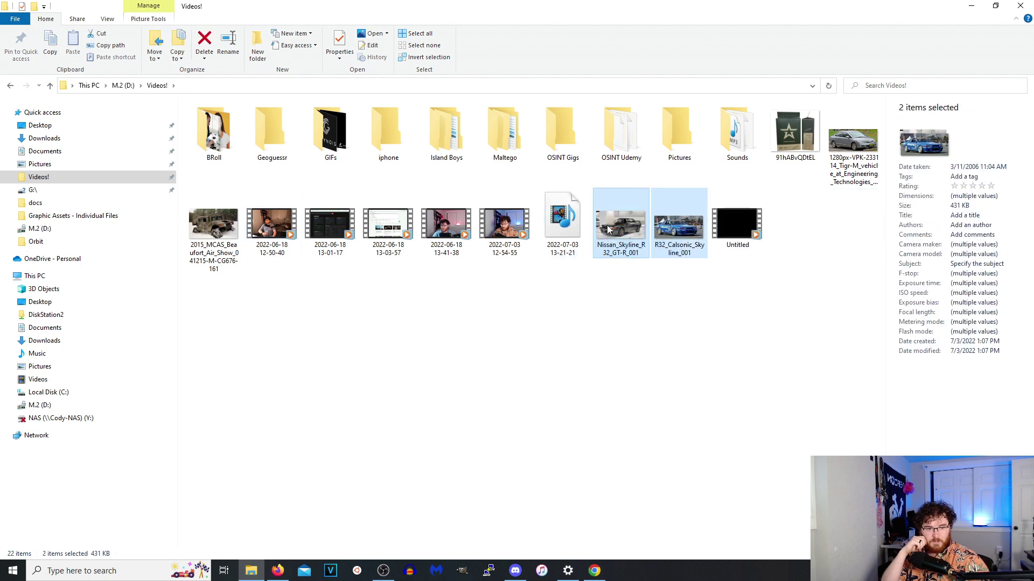
{"action": "right_click", "coordinate": [614, 233]}
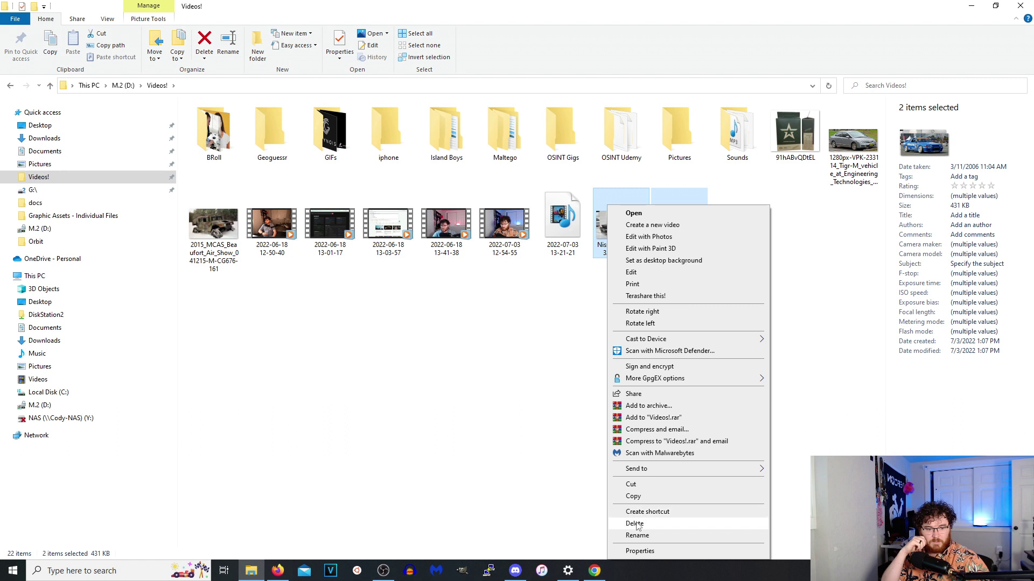
{"action": "left_click", "coordinate": [638, 524]}
Open the Island Boys folder and shrink the Explorer window over the browser.
{"action": "double_click", "coordinate": [425, 134]}
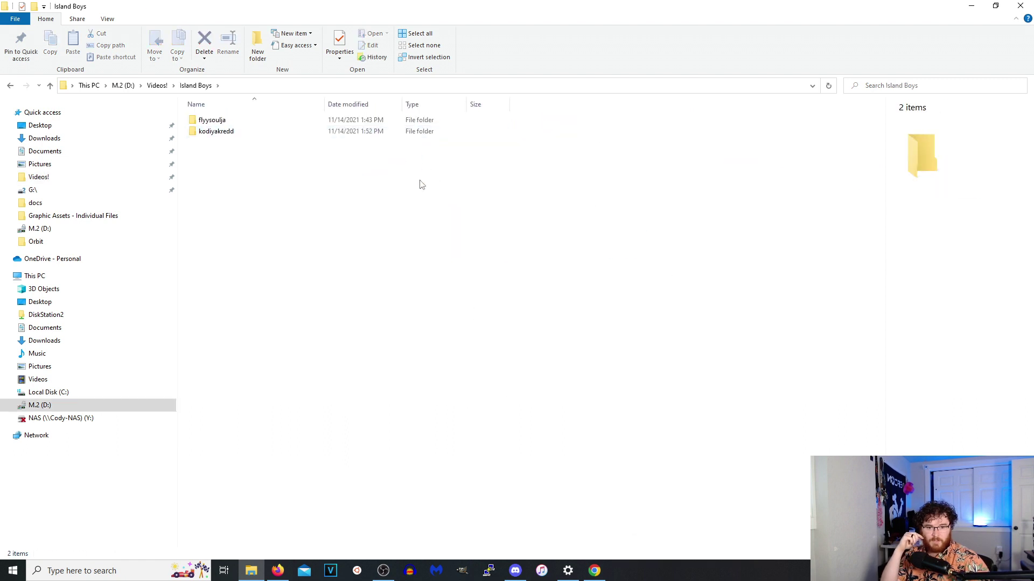
{"action": "right_click", "coordinate": [277, 229]}
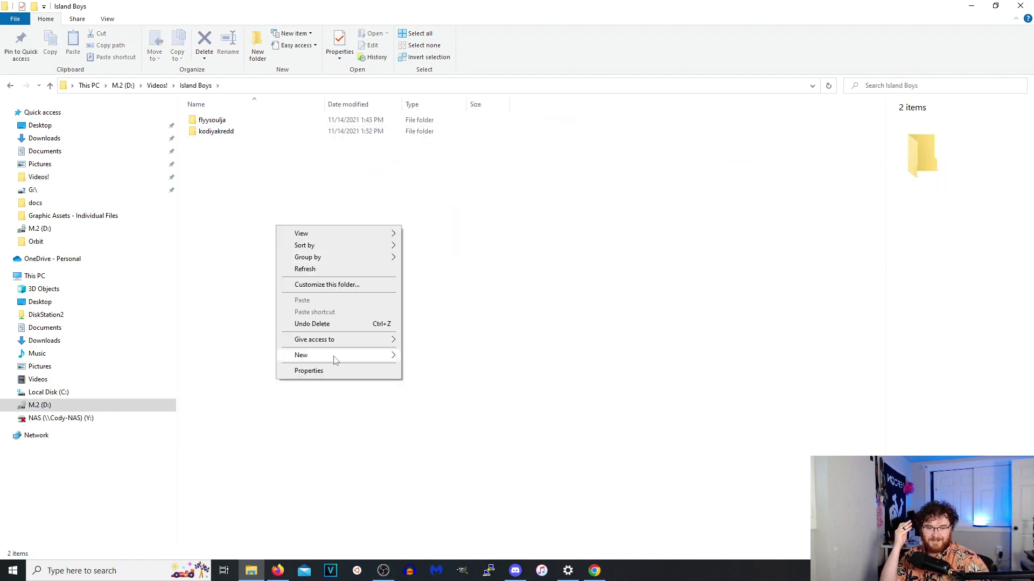
{"action": "mouse_move", "coordinate": [333, 360]}
{"action": "left_click", "coordinate": [572, 262]}
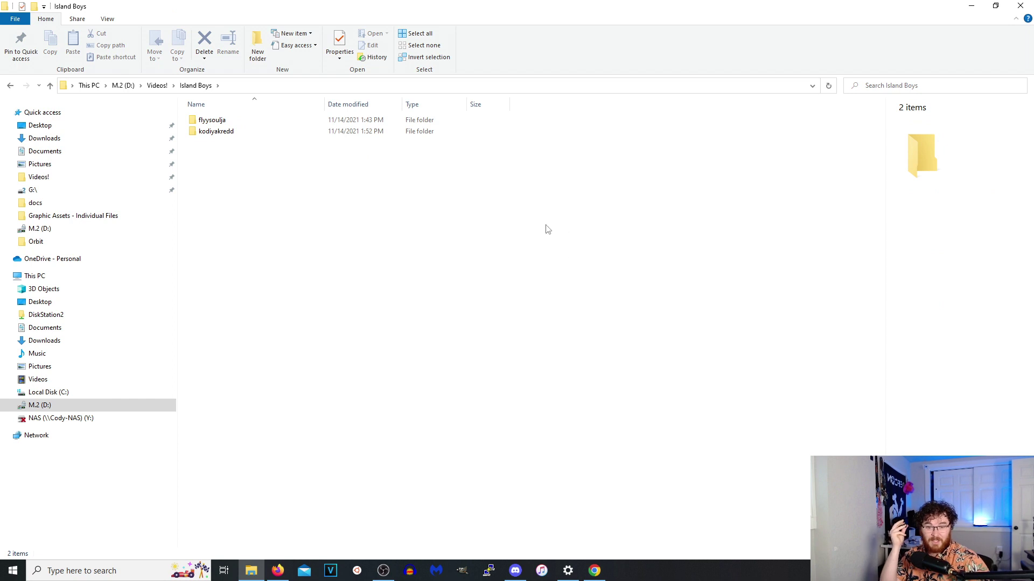
{"action": "left_click_drag", "start_coordinate": [716, 11], "coordinate": [588, 204]}
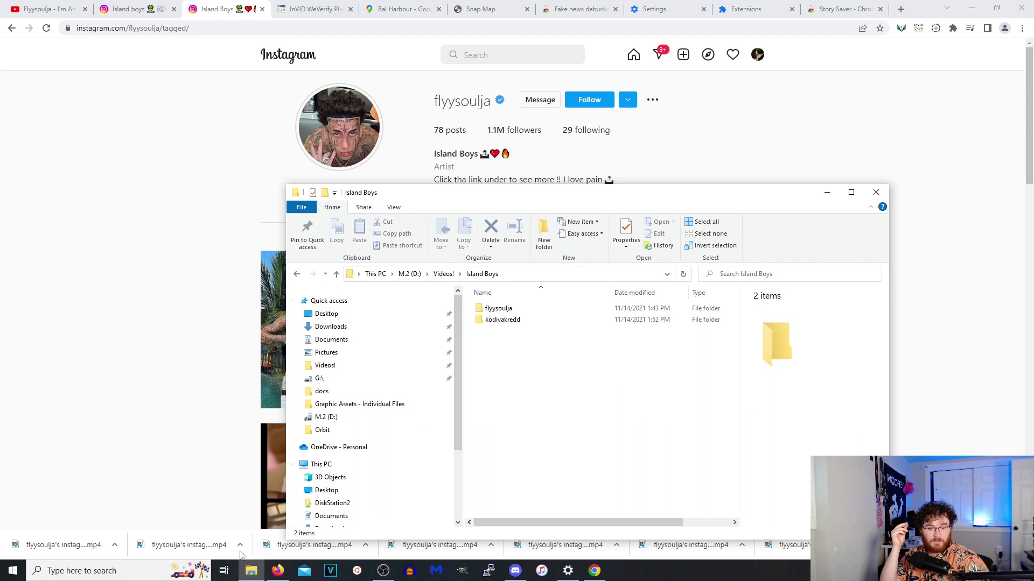
Open flyysoulja\Instagram Stories, and reveal the downloaded story video in its Downloads folder.
{"action": "double_click", "coordinate": [497, 310]}
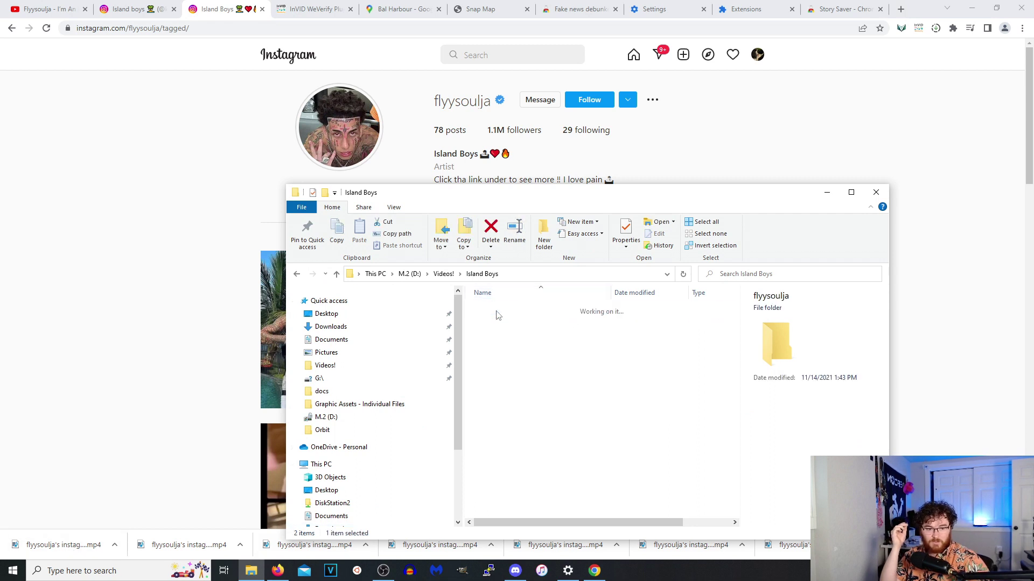
{"action": "double_click", "coordinate": [519, 311]}
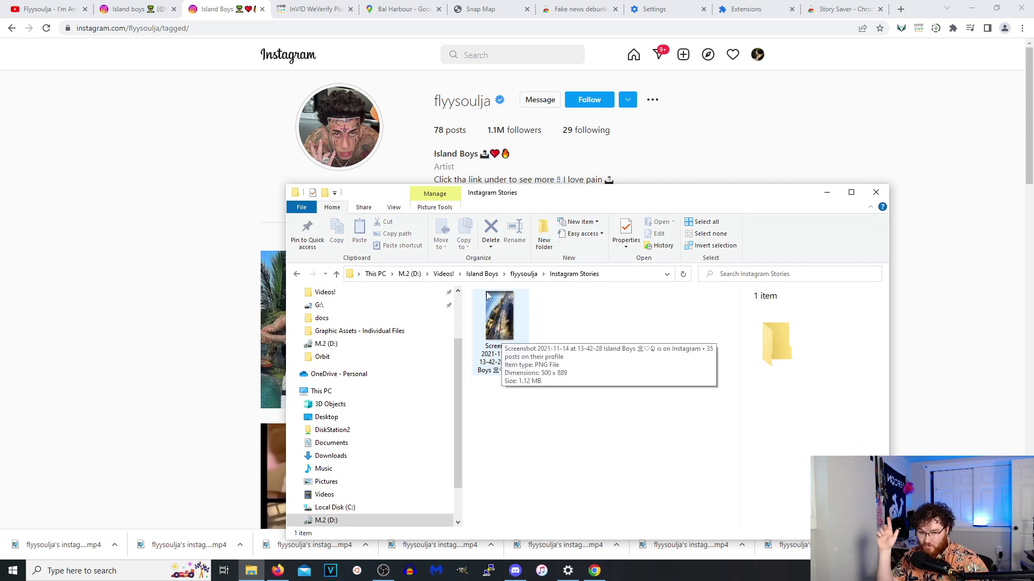
{"action": "left_click", "coordinate": [114, 545]}
{"action": "left_click", "coordinate": [178, 501]}
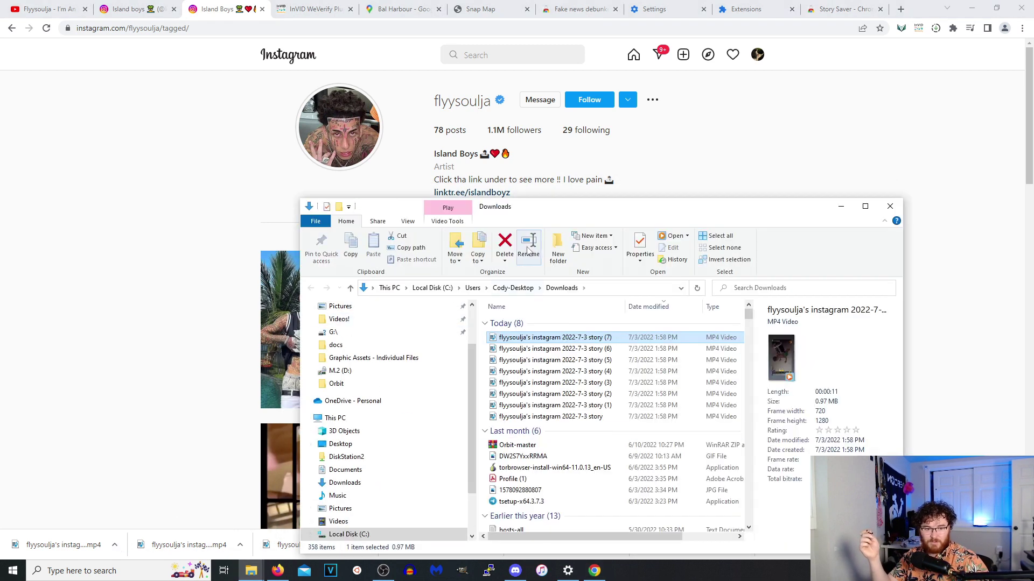
Move the eight flyysoulja story mp4s from Downloads into the Instagram Stories folder.
{"action": "scroll", "coordinate": [468, 338], "scroll_direction": "up", "scroll_amount": 1}
{"action": "left_click_drag", "start_coordinate": [483, 347], "coordinate": [537, 420]}
{"action": "left_click", "coordinate": [537, 405], "text": "ctrl"}
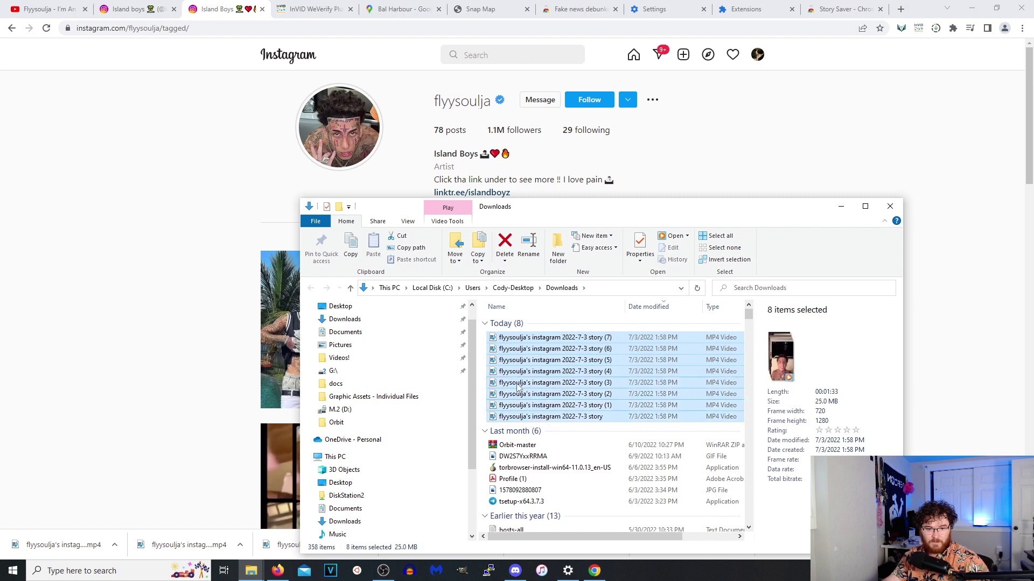
{"action": "mouse_move", "coordinate": [253, 575]}
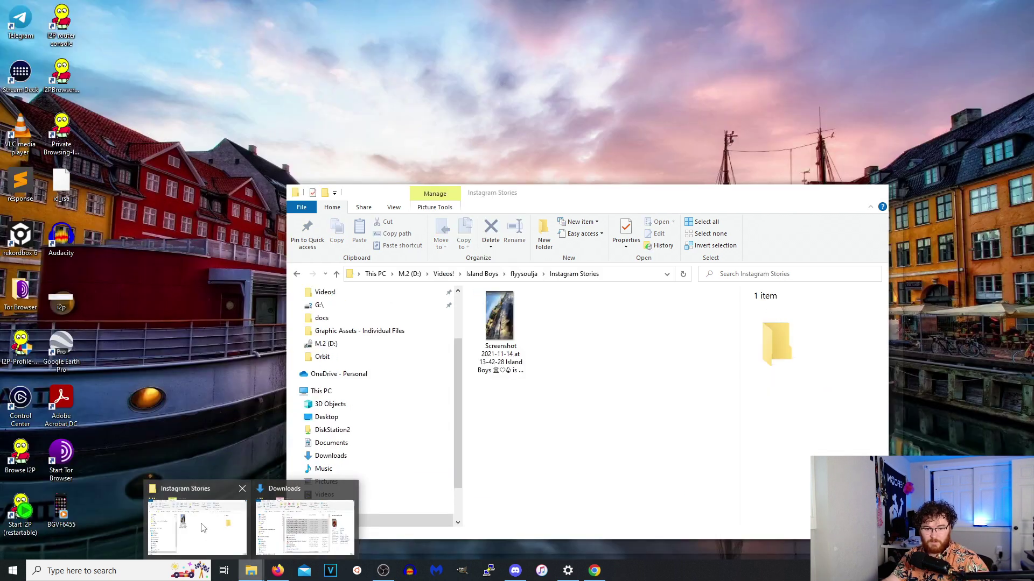
{"action": "left_click", "coordinate": [194, 517]}
{"action": "left_click_drag", "start_coordinate": [526, 200], "coordinate": [0, 131]}
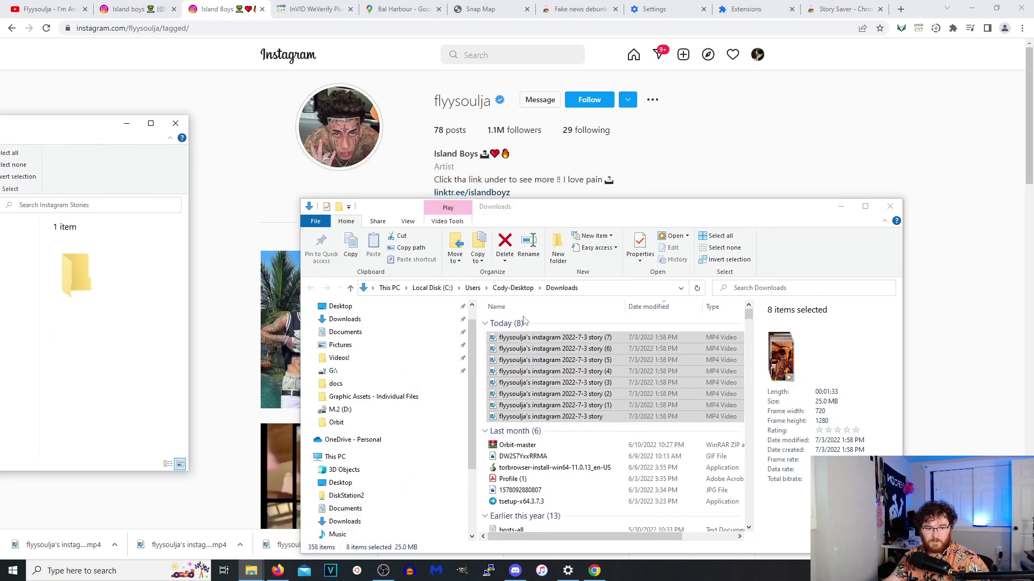
{"action": "key", "text": "ctrl+v"}
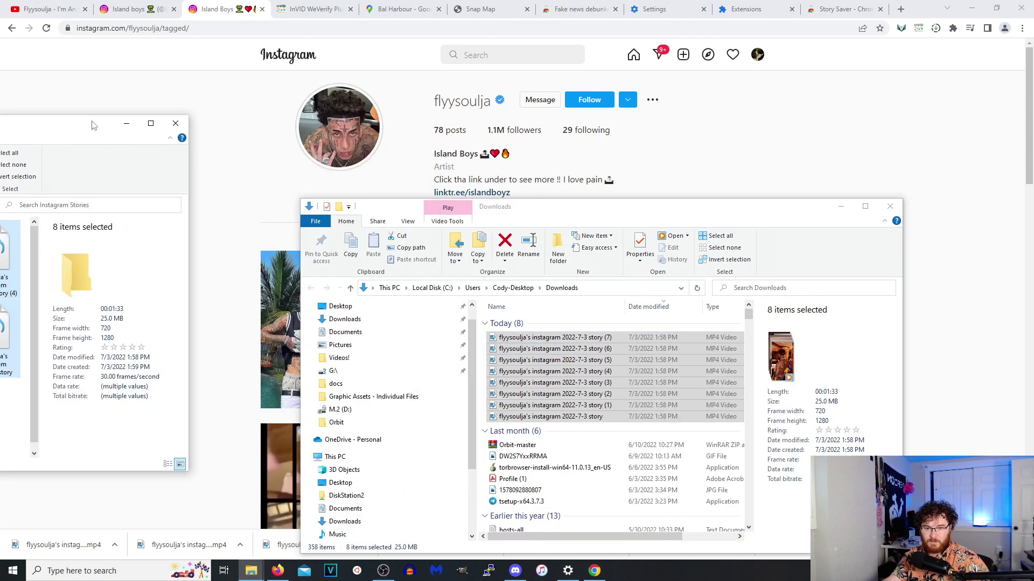
{"action": "left_click_drag", "start_coordinate": [78, 128], "coordinate": [654, 154]}
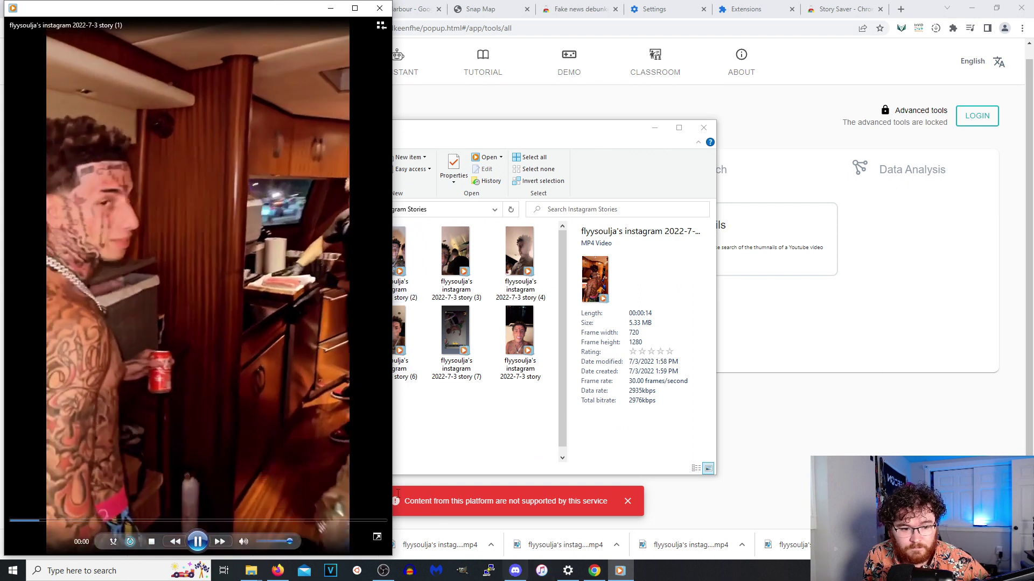
{"action": "left_click", "coordinate": [198, 543]}
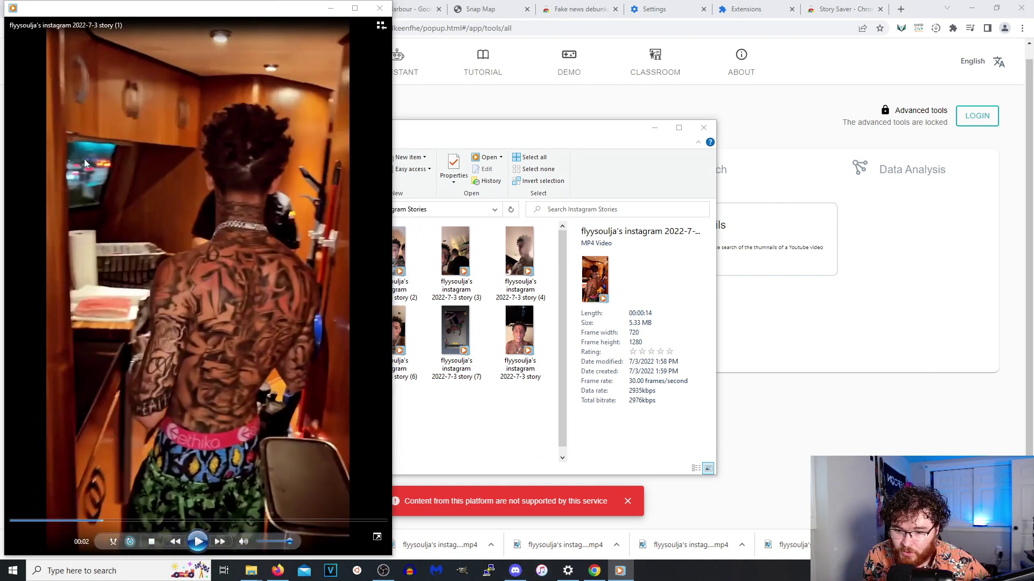
{"action": "left_click", "coordinate": [900, 9]}
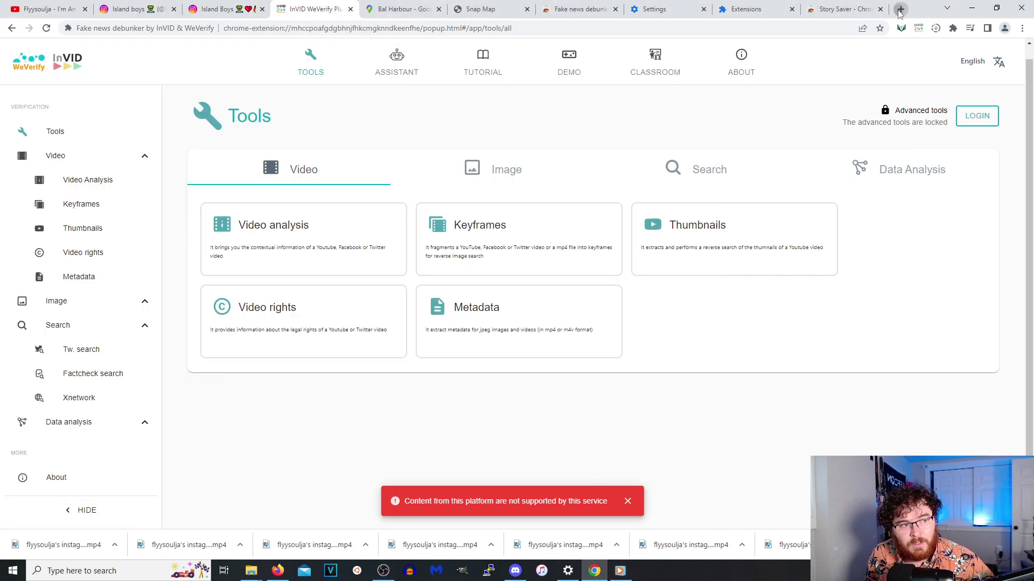
Search Google for 'port side' and enlarge the Port and Starboard diagram in image results.
{"action": "type", "text": "port sode"}
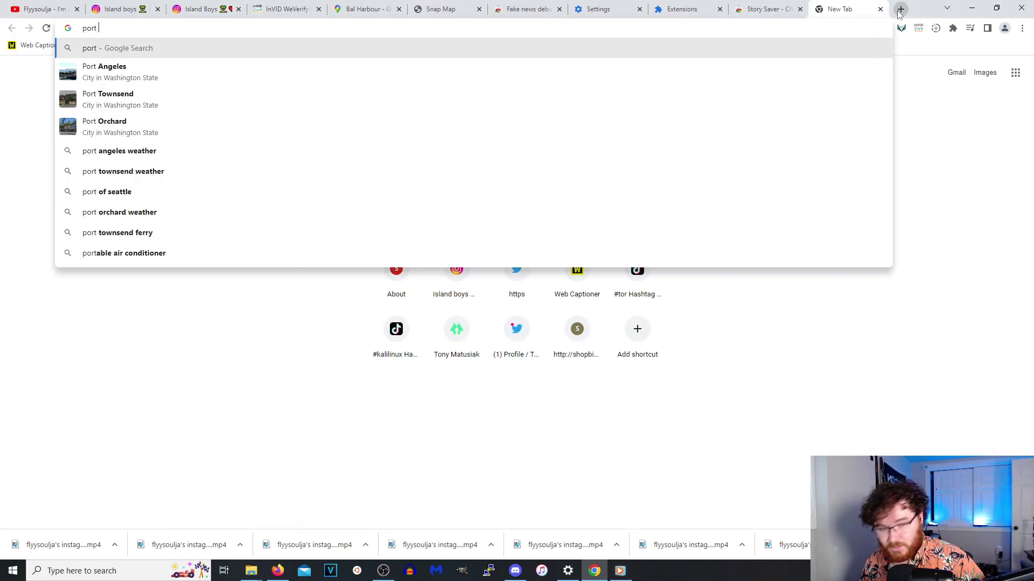
{"action": "key", "text": "Return"}
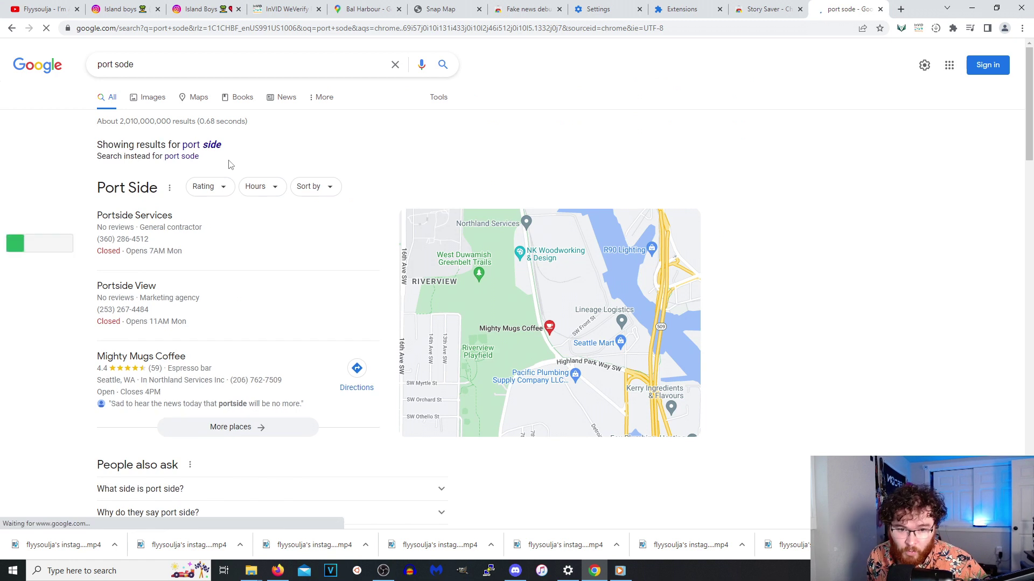
{"action": "left_click", "coordinate": [221, 44]}
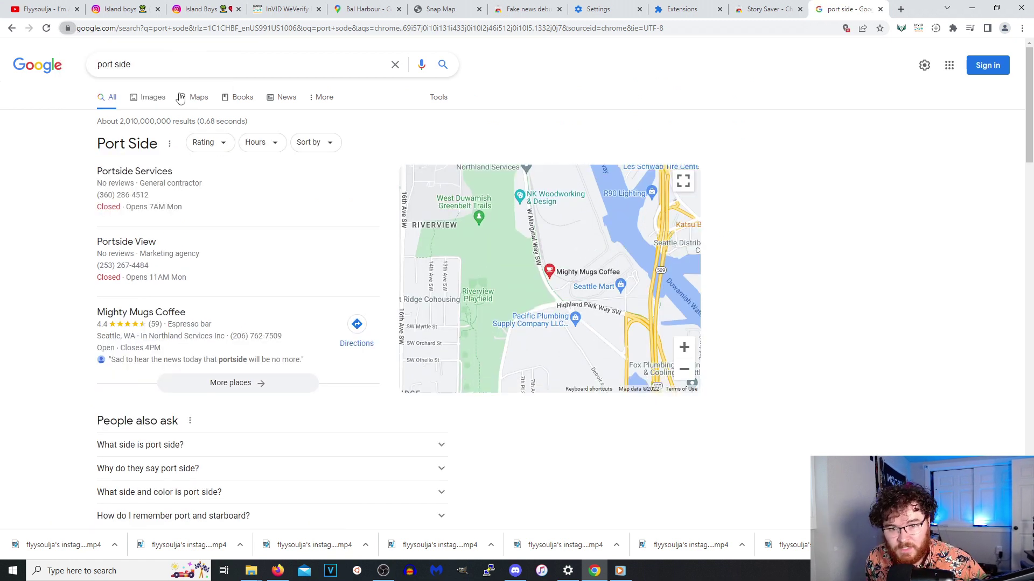
{"action": "left_click", "coordinate": [154, 101]}
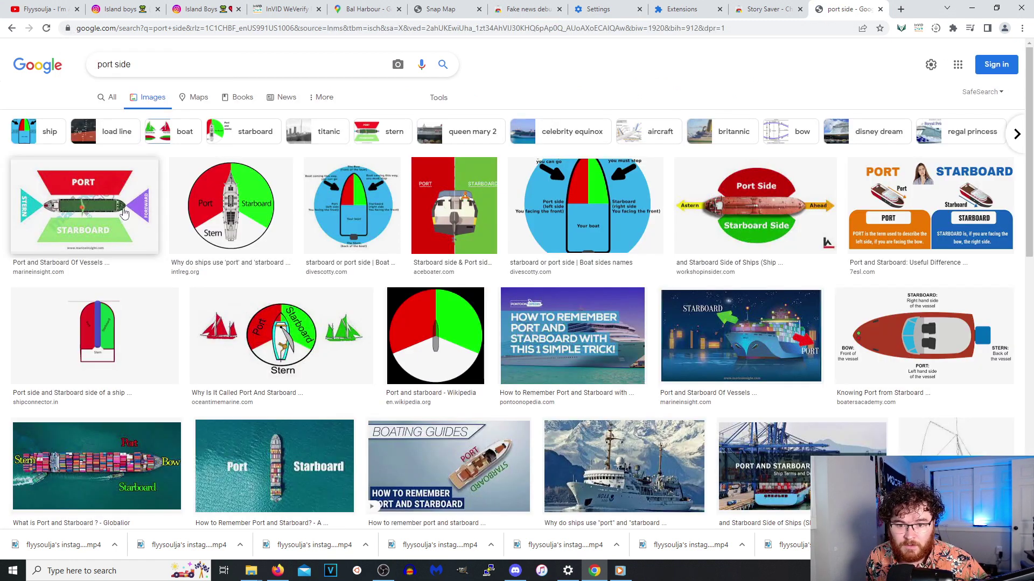
{"action": "left_click", "coordinate": [125, 220]}
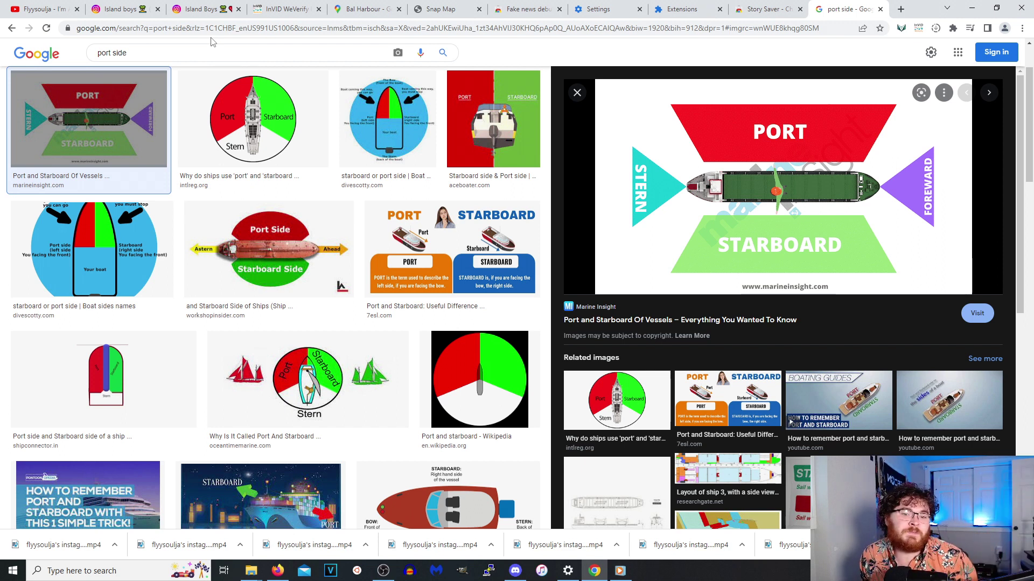
{"action": "left_click", "coordinate": [376, 10]}
Zoom and pan the satellite map north toward Haulover Park and the marina.
{"action": "scroll", "coordinate": [522, 388], "scroll_direction": "up", "scroll_amount": 5}
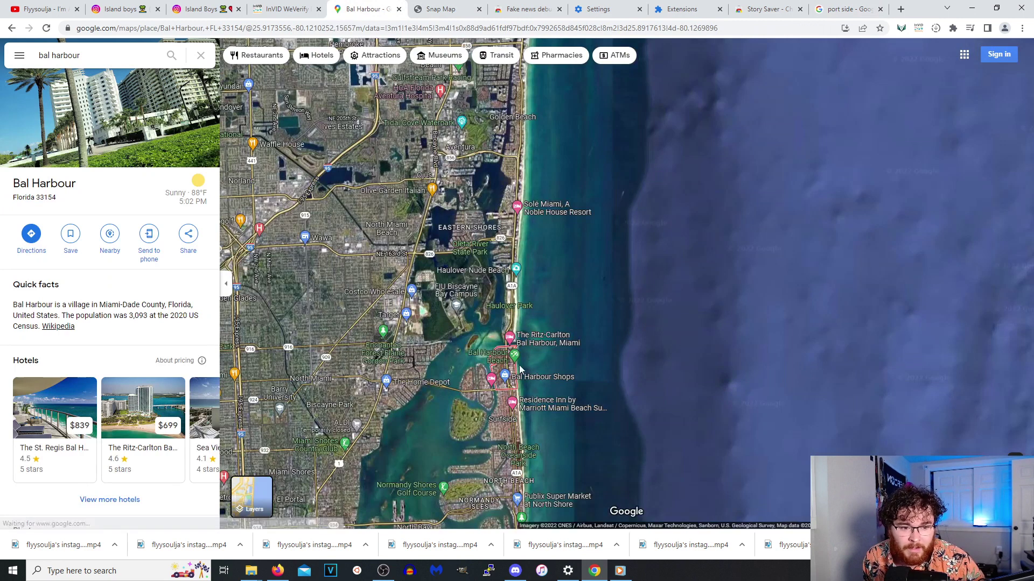
{"action": "scroll", "coordinate": [526, 347], "scroll_direction": "up", "scroll_amount": 2}
{"action": "left_click_drag", "start_coordinate": [425, 140], "coordinate": [456, 218]}
{"action": "scroll", "coordinate": [456, 218], "scroll_direction": "up", "scroll_amount": 4}
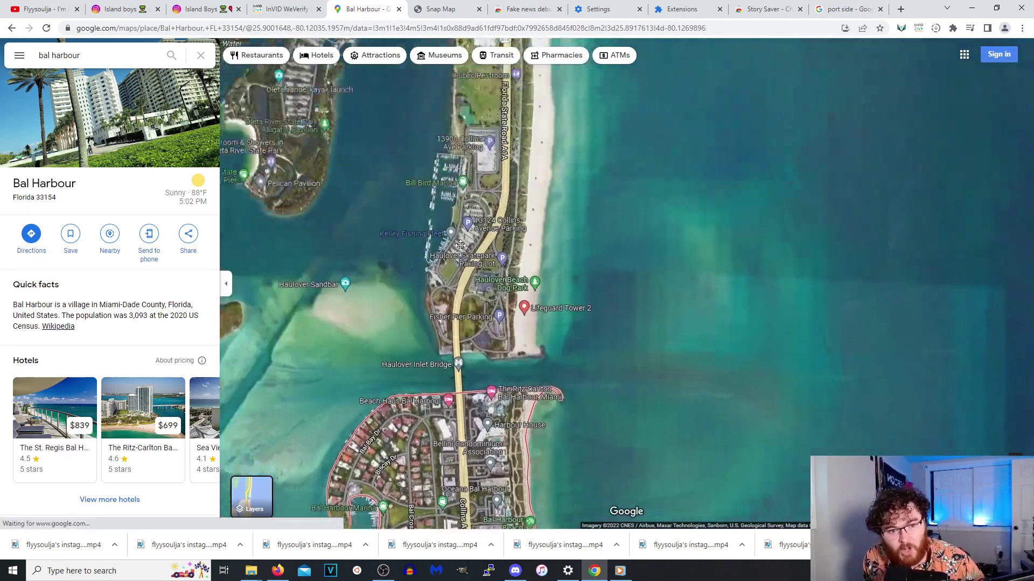
{"action": "scroll", "coordinate": [490, 217], "scroll_direction": "up", "scroll_amount": 5}
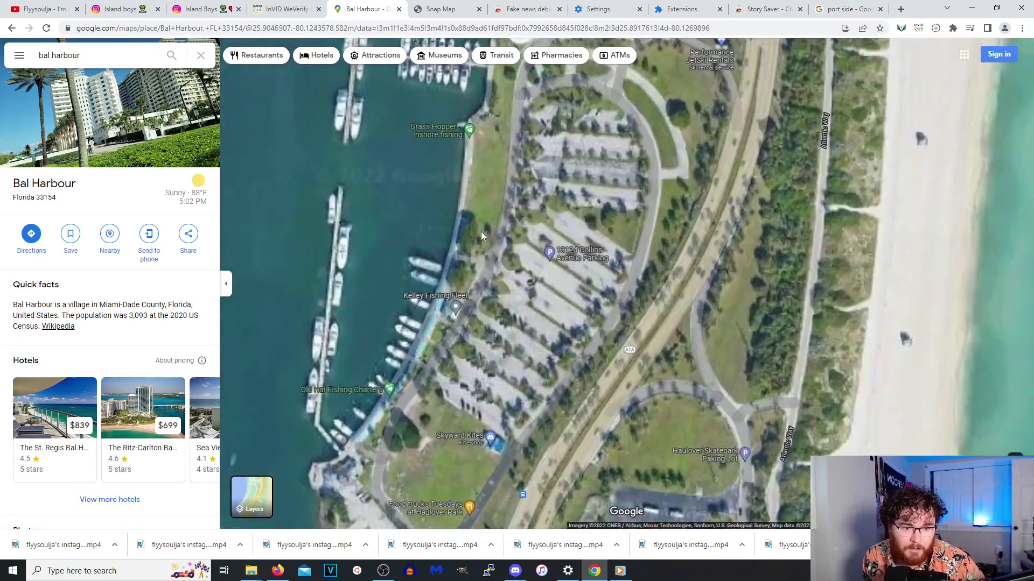
{"action": "scroll", "coordinate": [457, 353], "scroll_direction": "up", "scroll_amount": 2}
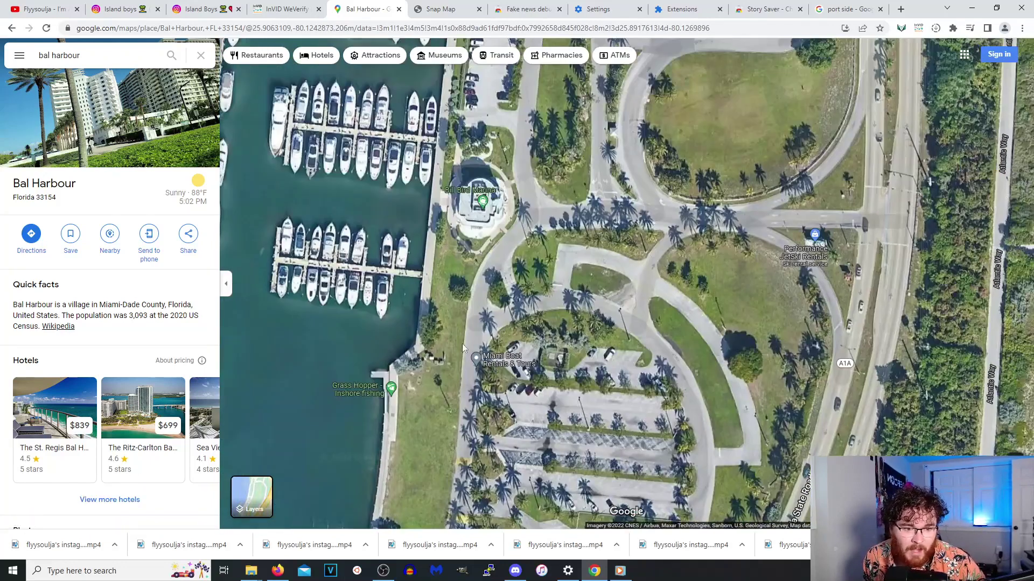
{"action": "scroll", "coordinate": [571, 268], "scroll_direction": "down", "scroll_amount": 2}
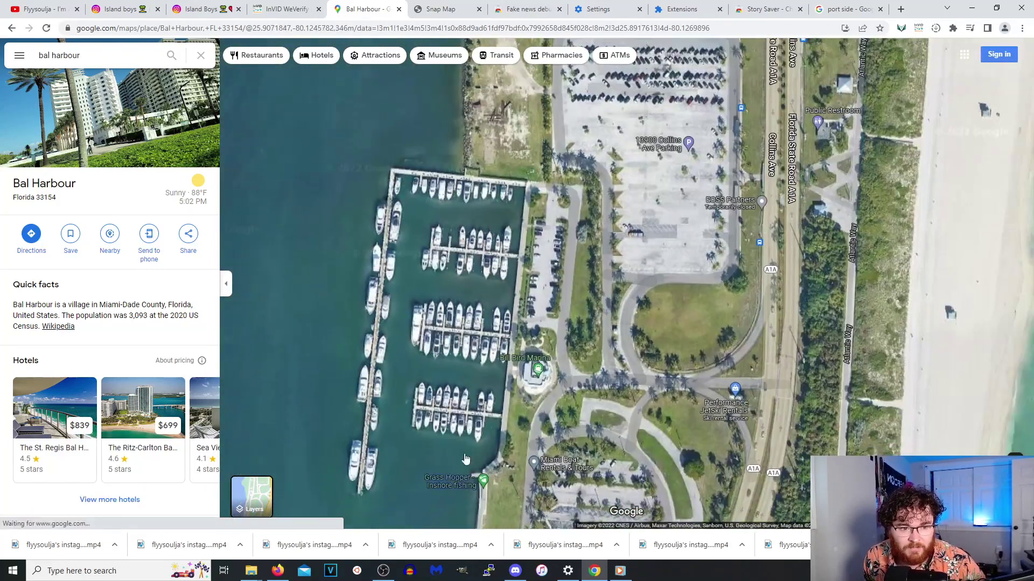
{"action": "scroll", "coordinate": [520, 414], "scroll_direction": "down", "scroll_amount": 2}
{"action": "scroll", "coordinate": [523, 286], "scroll_direction": "down", "scroll_amount": 2}
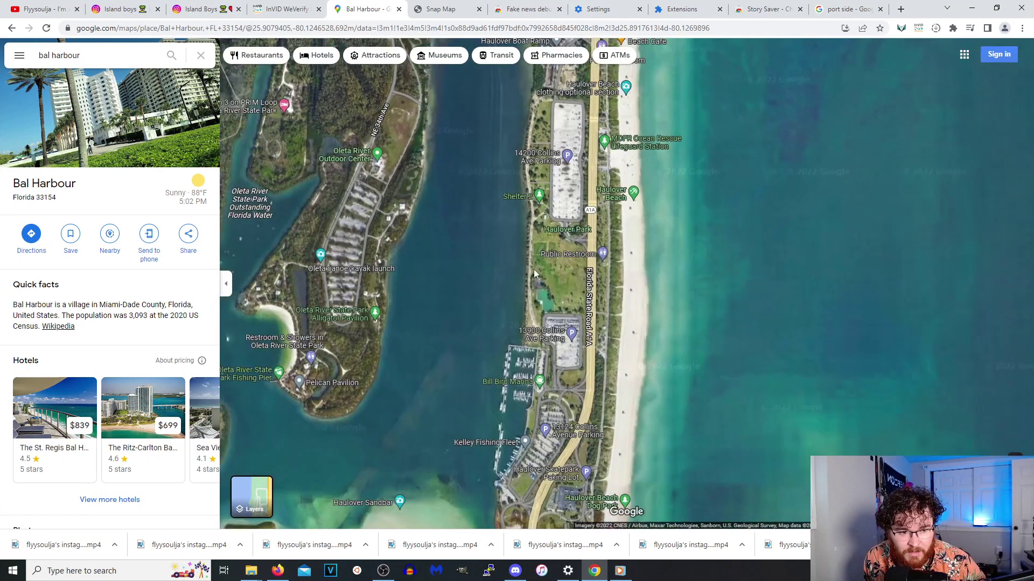
{"action": "scroll", "coordinate": [524, 281], "scroll_direction": "down", "scroll_amount": 1}
Zoom into the Bal Harbour islands beside Collins Ave and show Street View coverage lines.
{"action": "left_click_drag", "start_coordinate": [654, 83], "coordinate": [660, 184]}
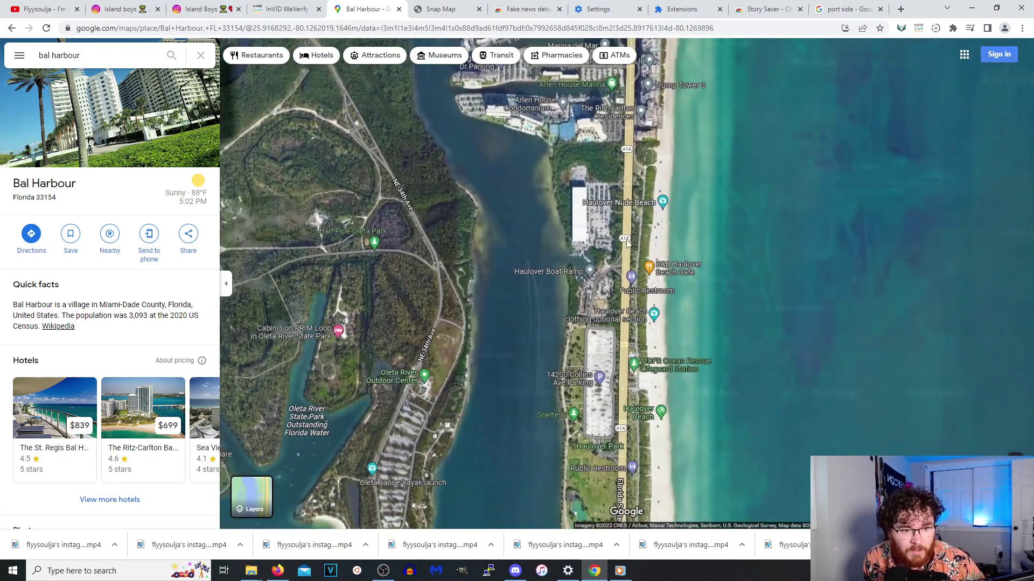
{"action": "scroll", "coordinate": [643, 279], "scroll_direction": "up", "scroll_amount": 2}
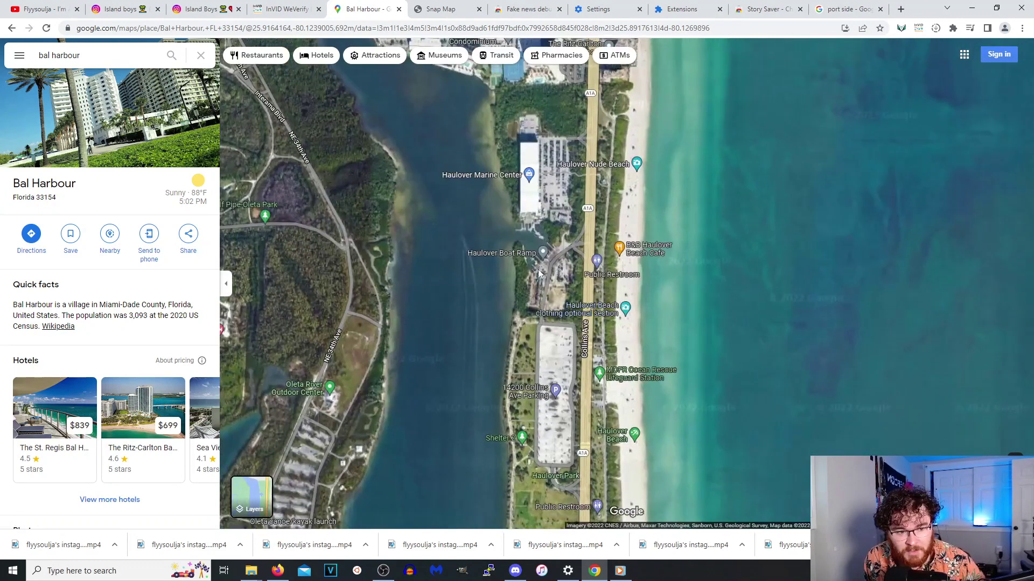
{"action": "left_click_drag", "start_coordinate": [539, 274], "coordinate": [554, 409]}
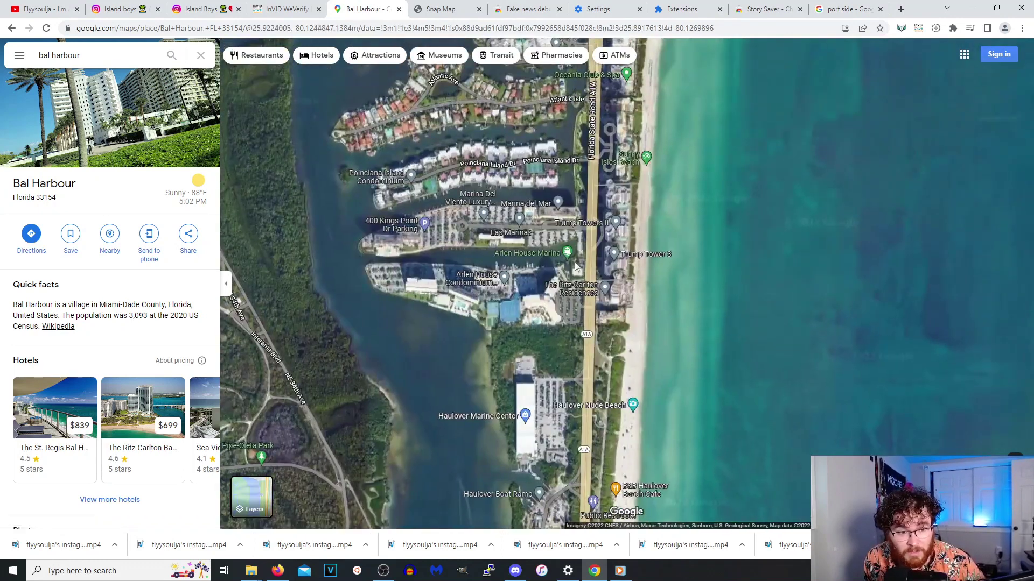
{"action": "scroll", "coordinate": [573, 265], "scroll_direction": "up", "scroll_amount": 2}
{"action": "scroll", "coordinate": [563, 322], "scroll_direction": "up", "scroll_amount": 2}
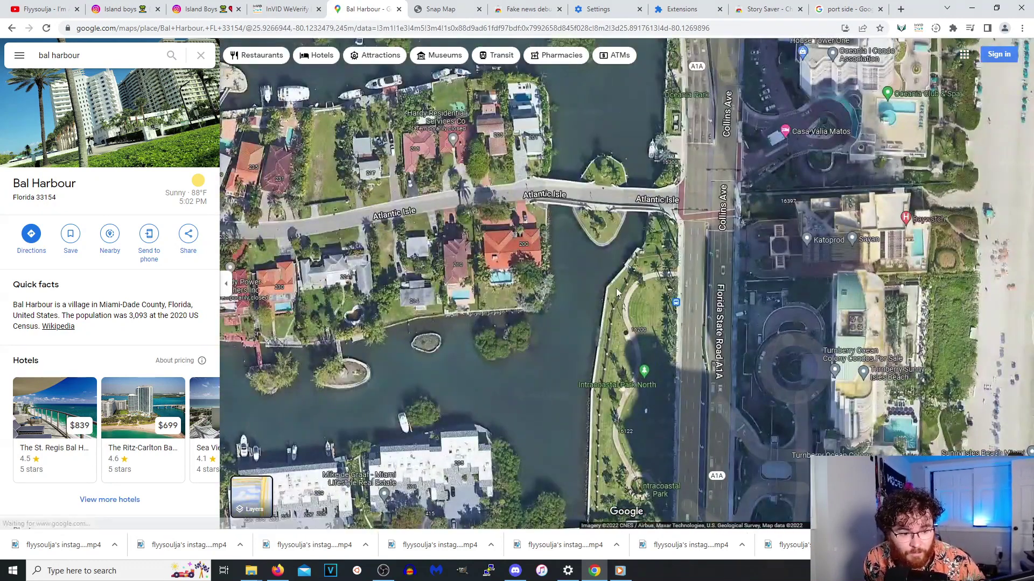
{"action": "scroll", "coordinate": [683, 293], "scroll_direction": "up", "scroll_amount": 2}
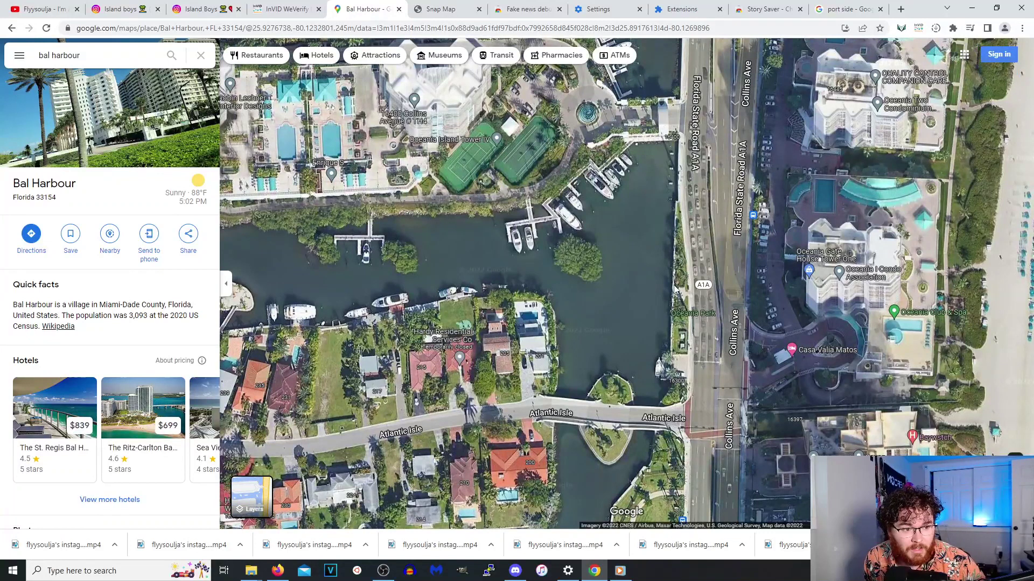
{"action": "scroll", "coordinate": [674, 288], "scroll_direction": "up", "scroll_amount": 3}
{"action": "scroll", "coordinate": [581, 351], "scroll_direction": "down", "scroll_amount": 2}
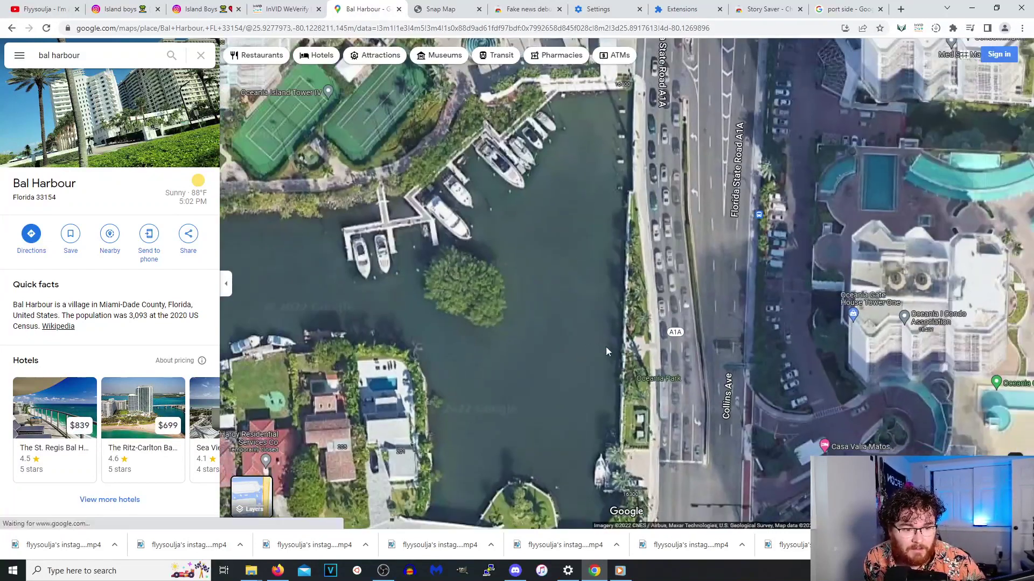
{"action": "scroll", "coordinate": [607, 355], "scroll_direction": "up", "scroll_amount": 2}
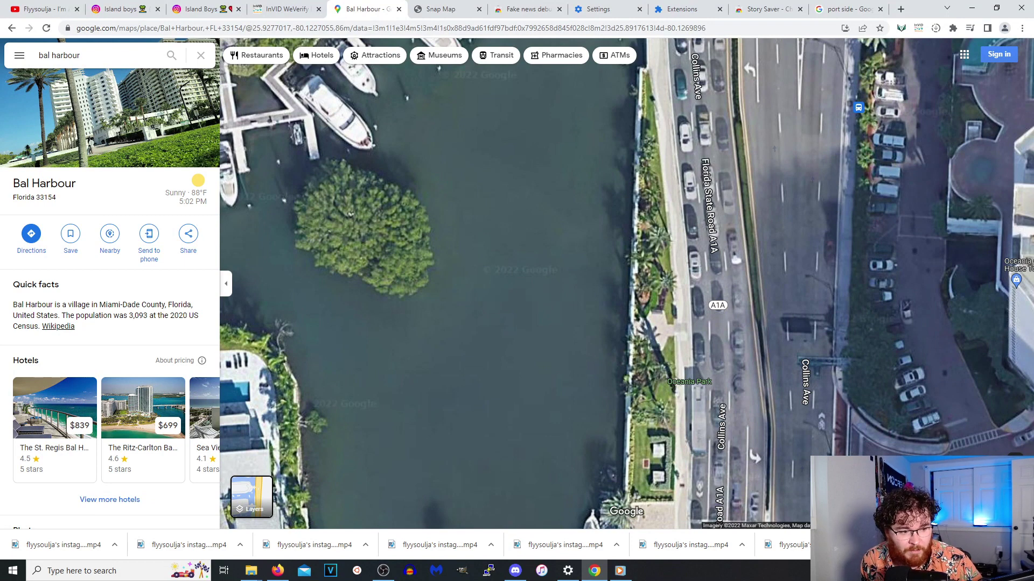
{"action": "left_click", "coordinate": [1014, 468]}
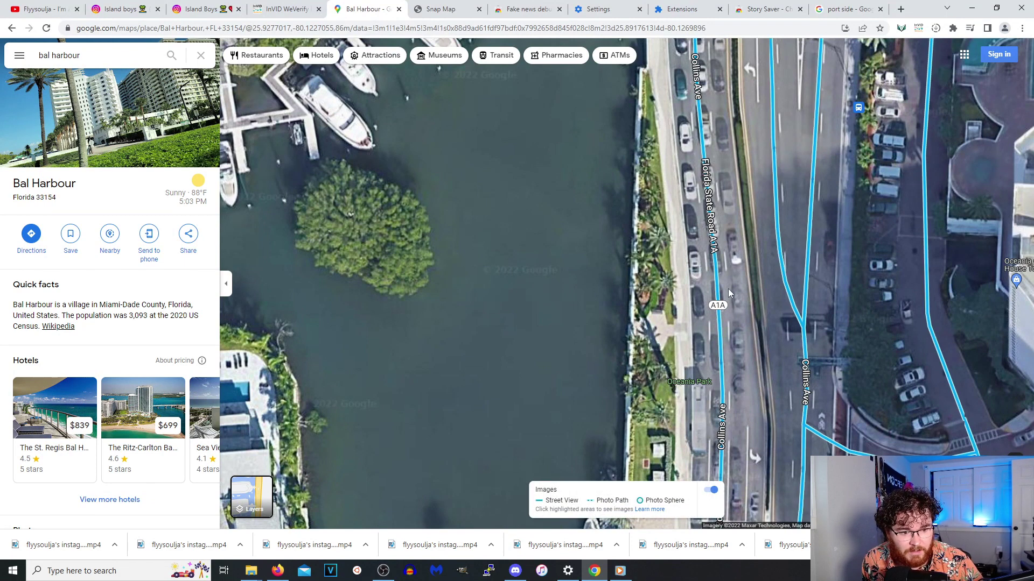
{"action": "left_click", "coordinate": [728, 289]}
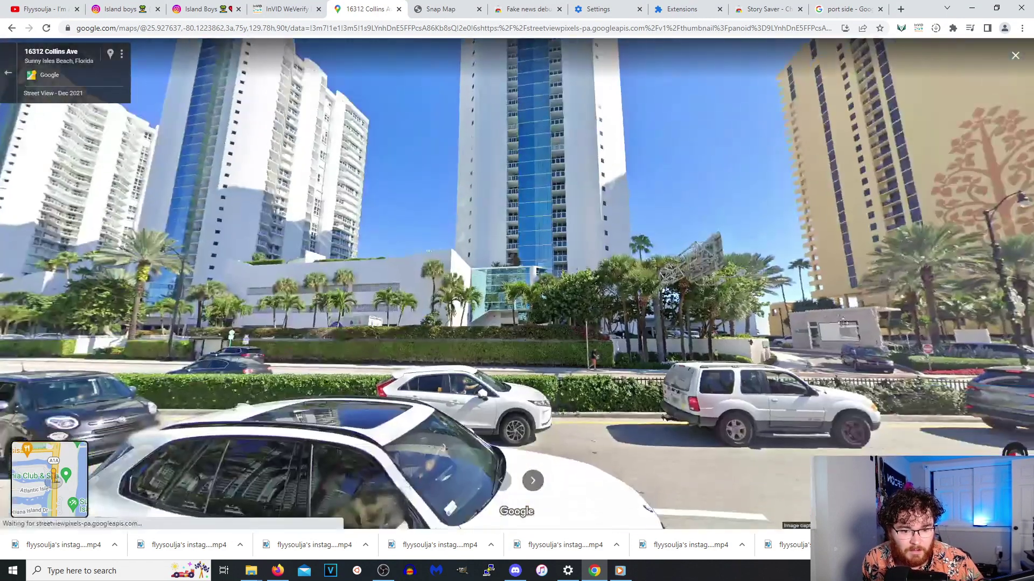
{"action": "left_click_drag", "start_coordinate": [842, 322], "coordinate": [731, 346]}
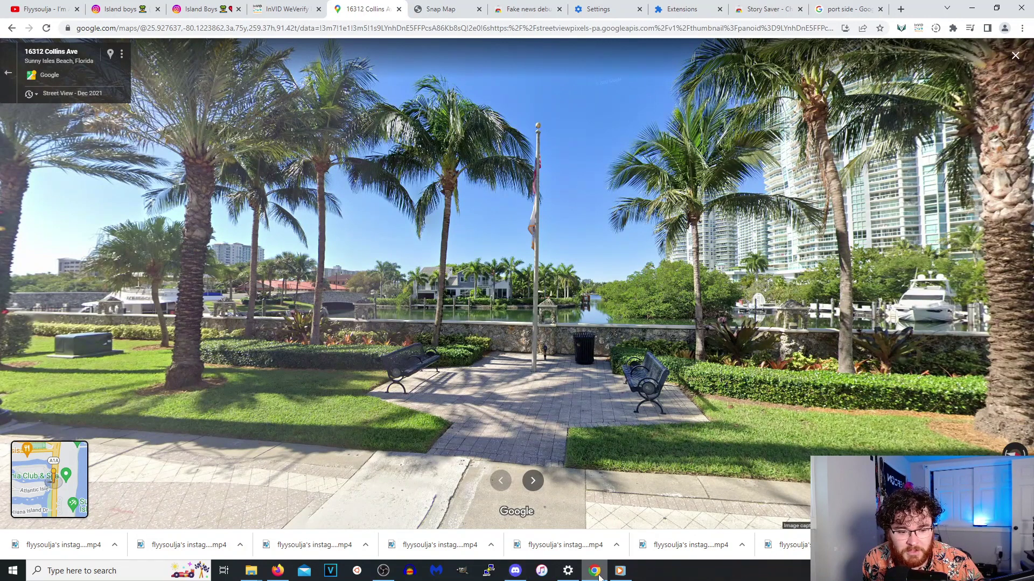
{"action": "left_click", "coordinate": [620, 571]}
{"action": "left_click", "coordinate": [198, 542]}
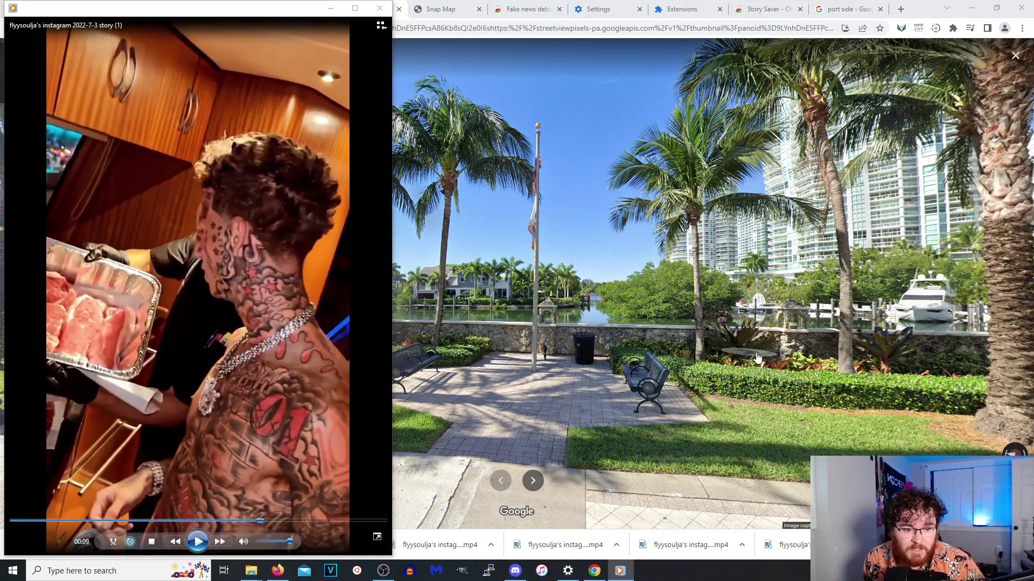
{"action": "left_click", "coordinate": [673, 368]}
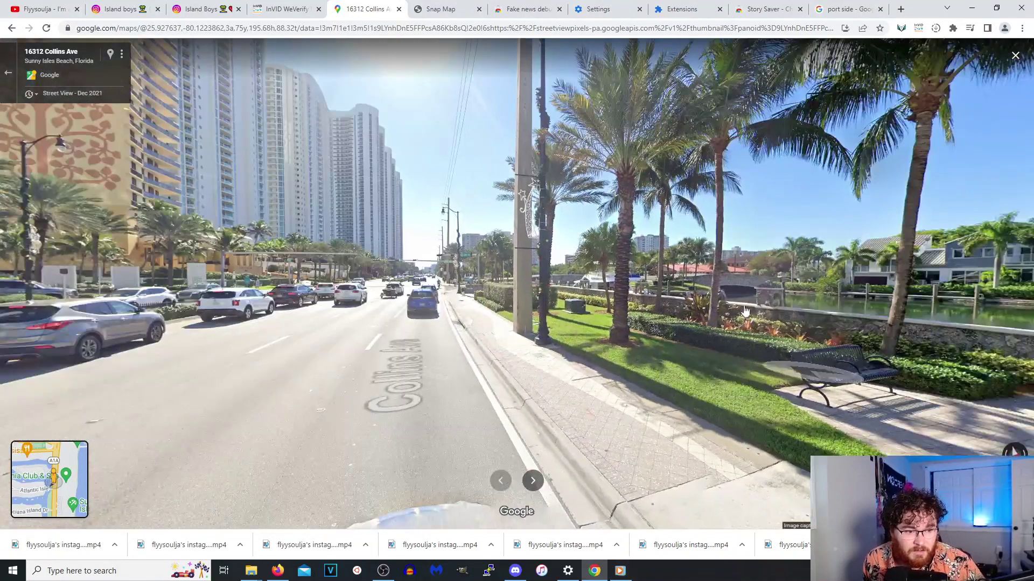
{"action": "left_click", "coordinate": [620, 571]}
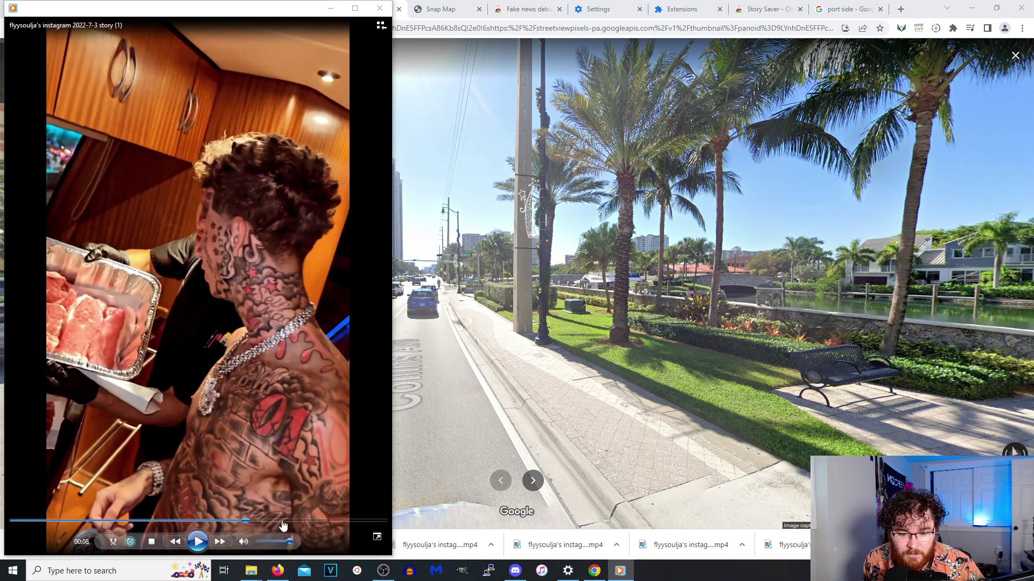
{"action": "left_click", "coordinate": [386, 3]}
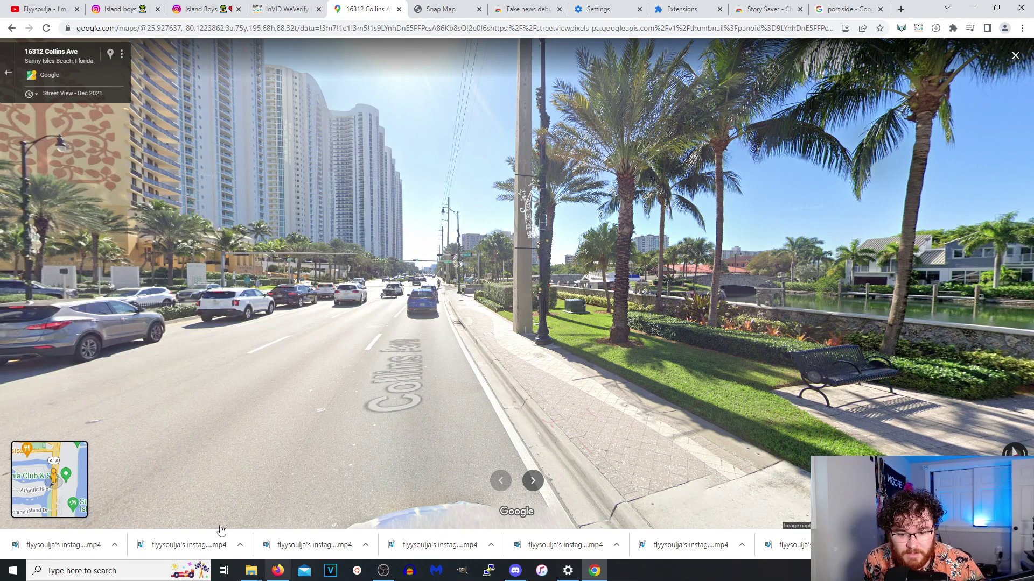
Set VLC media player as the default app for .mp4 files.
{"action": "left_click", "coordinate": [251, 571]}
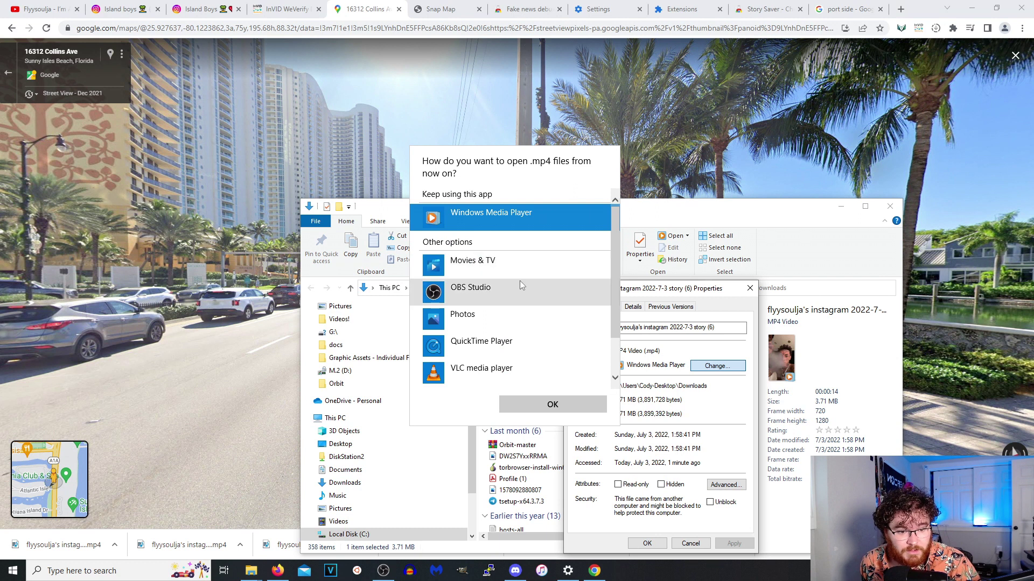
{"action": "left_click", "coordinate": [506, 377]}
{"action": "left_click", "coordinate": [553, 405]}
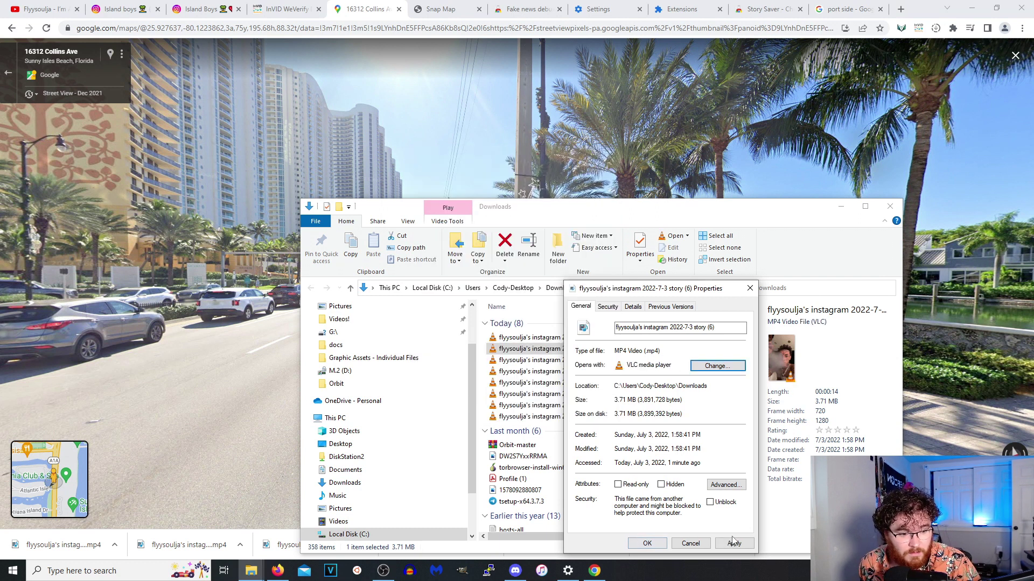
{"action": "left_click", "coordinate": [659, 545]}
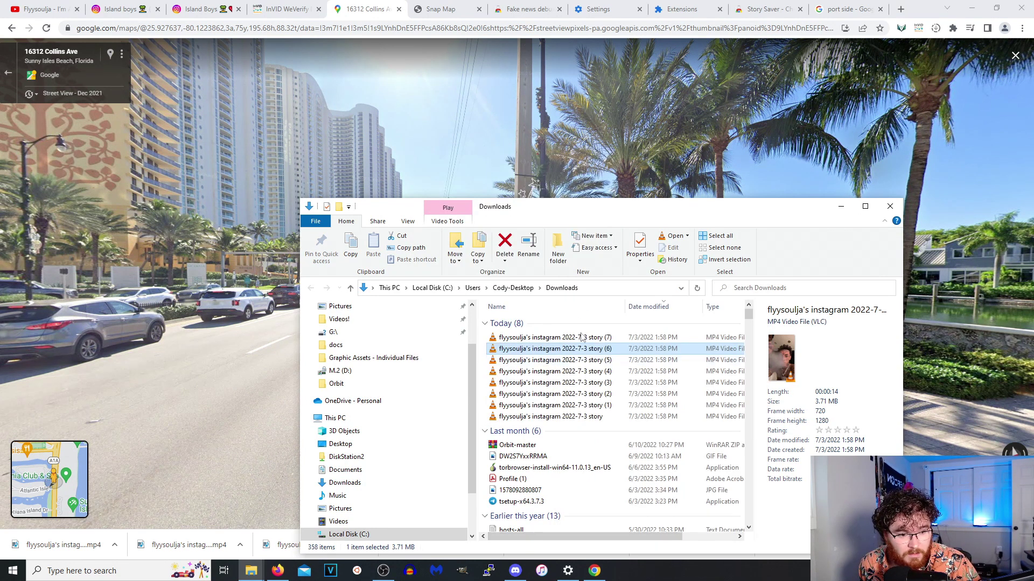
Play stories (7) and (6) in VLC, then pause story (5) at 00:04 on the night shot.
{"action": "double_click", "coordinate": [521, 338]}
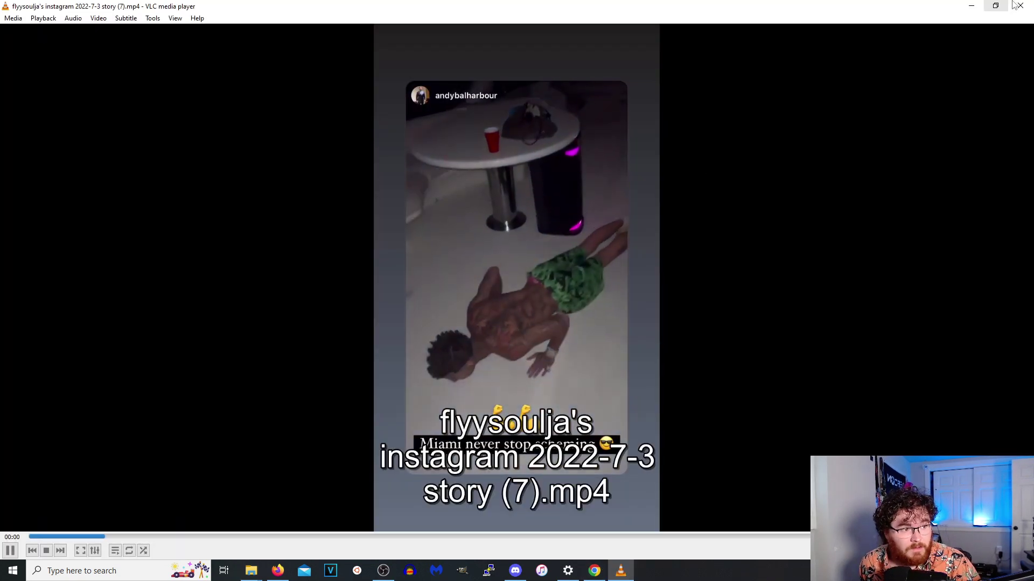
{"action": "left_click", "coordinate": [1017, 5]}
{"action": "double_click", "coordinate": [541, 351]}
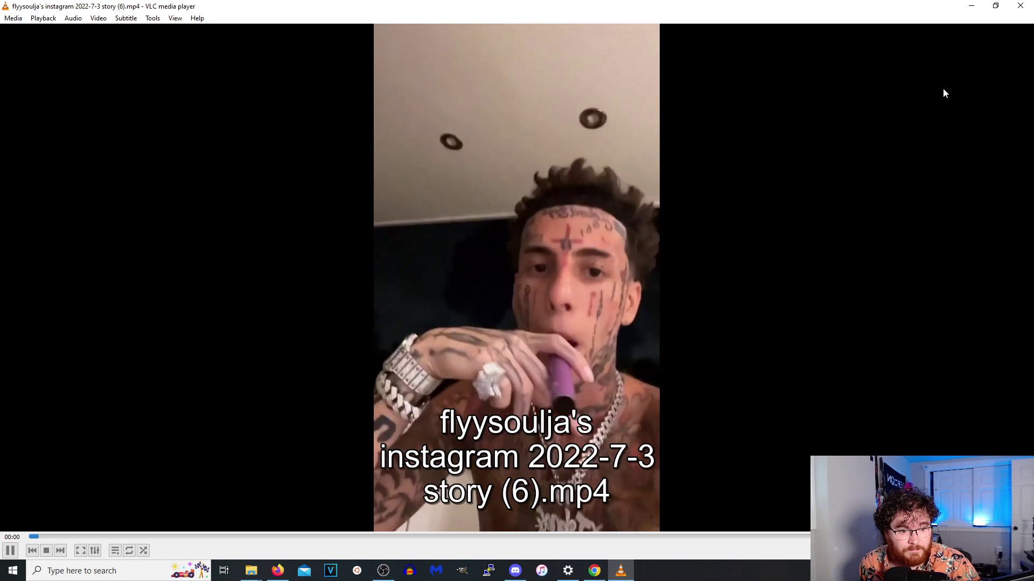
{"action": "left_click", "coordinate": [1017, 6]}
{"action": "double_click", "coordinate": [546, 362]}
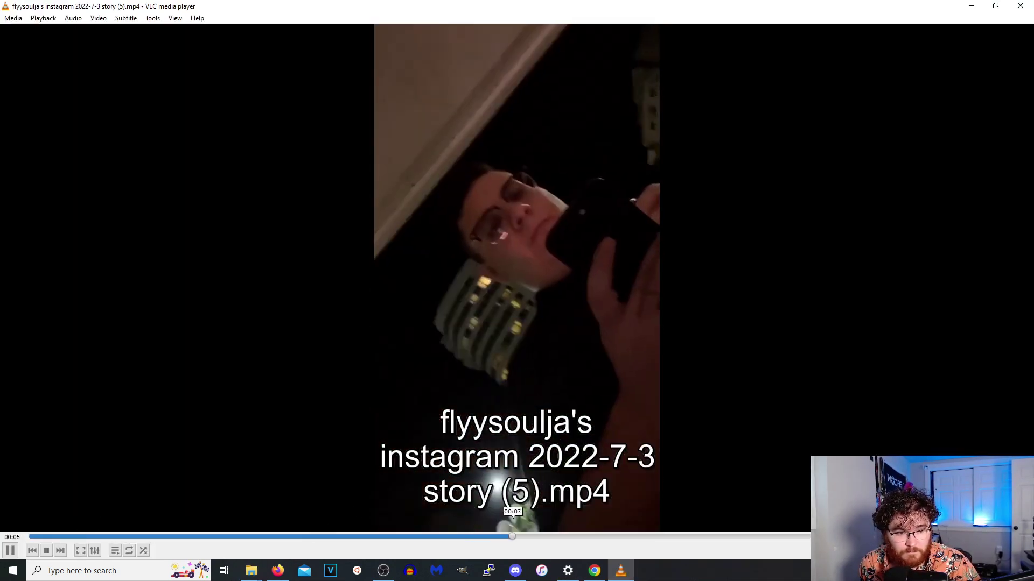
{"action": "left_click", "coordinate": [10, 550]}
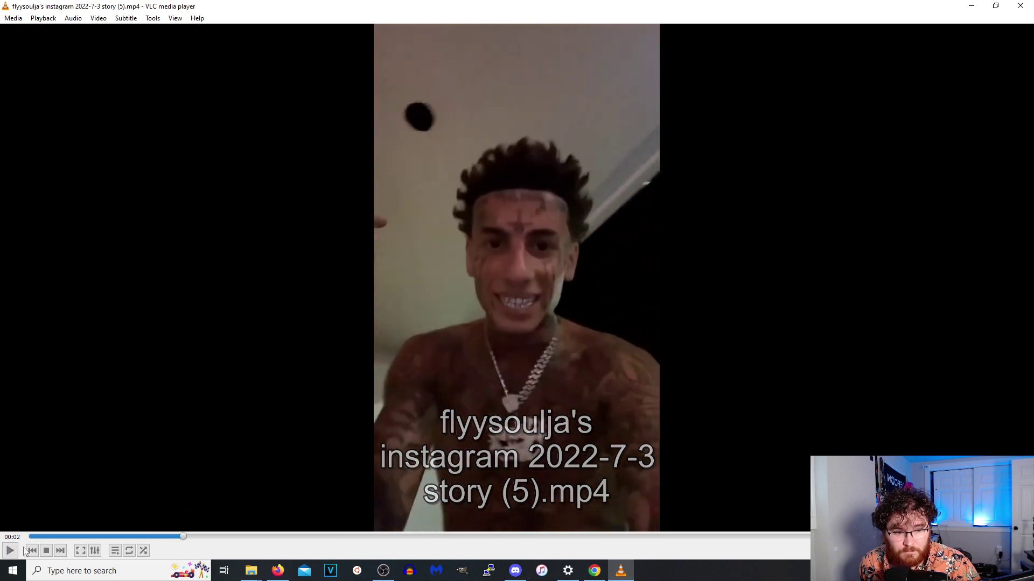
{"action": "left_click_drag", "start_coordinate": [182, 538], "coordinate": [344, 534]}
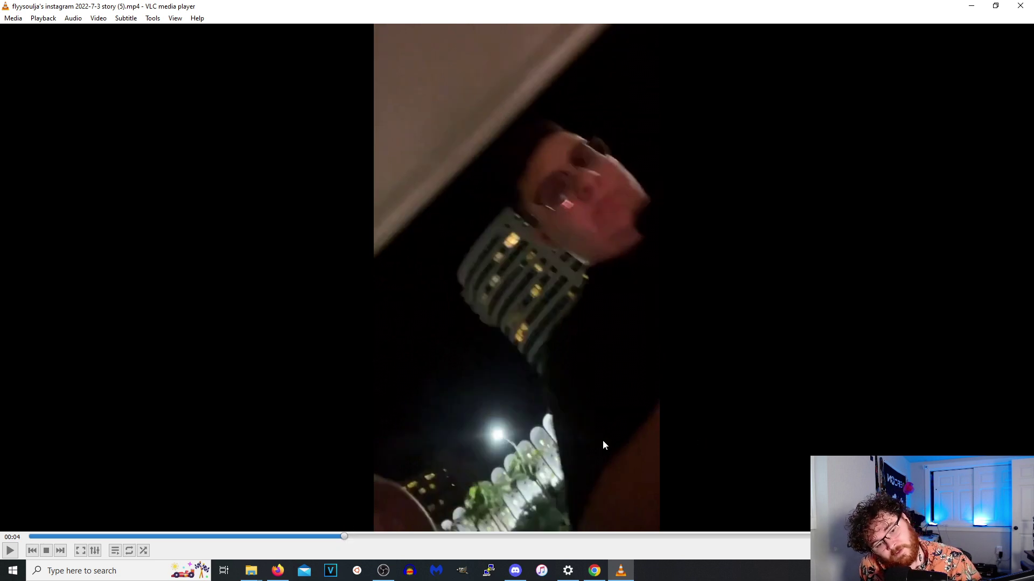